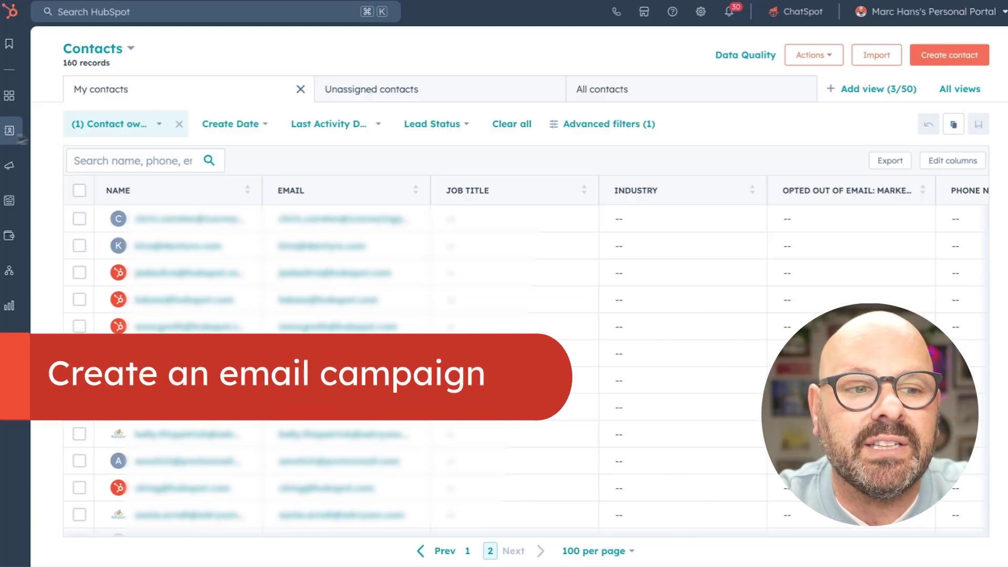
- Expand the left navigation sidebar and show the Marketing flyout menu over My contacts
{"action": "mouse_move", "coordinate": [10, 165]}
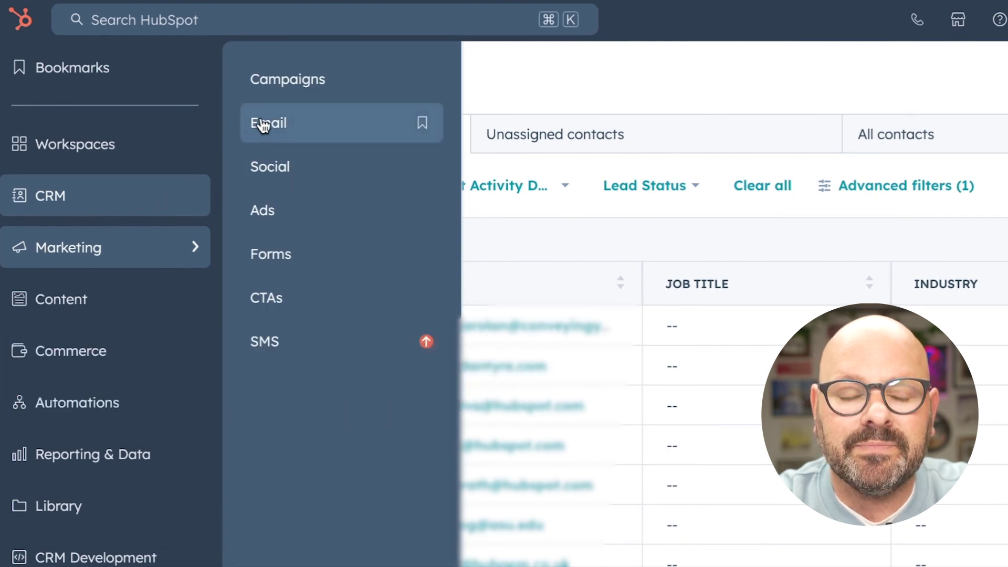
- Create a new marketing email from the Newsletter 2 drag-and-drop template
{"action": "left_click", "coordinate": [262, 125]}
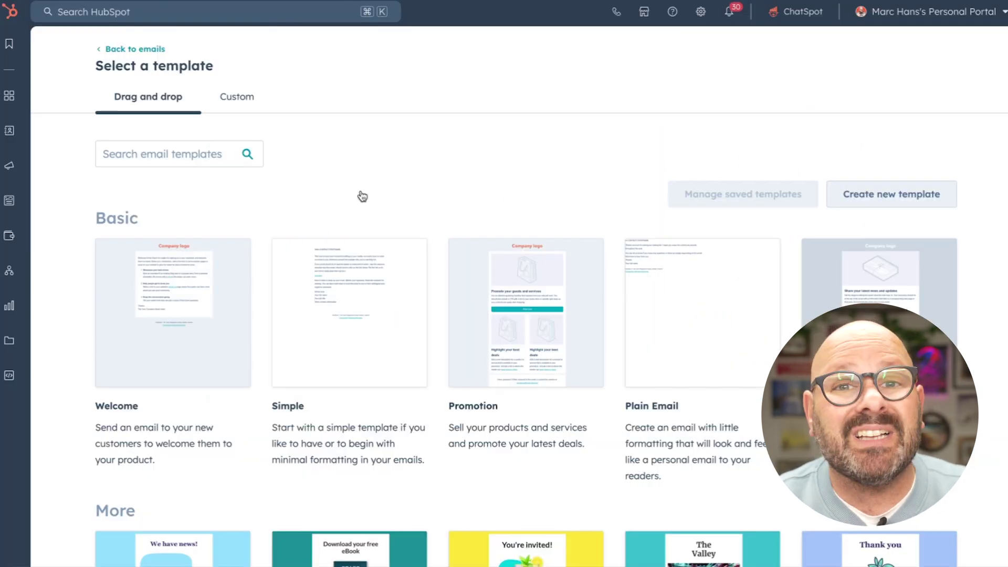
{"action": "scroll", "coordinate": [362, 197], "scroll_direction": "down", "scroll_amount": 8}
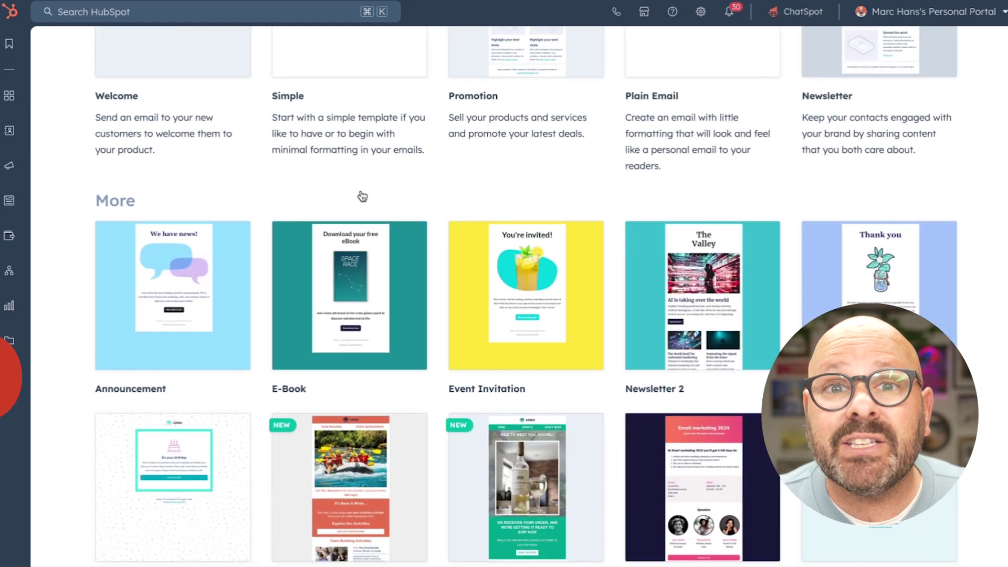
{"action": "scroll", "coordinate": [363, 196], "scroll_direction": "down", "scroll_amount": 5}
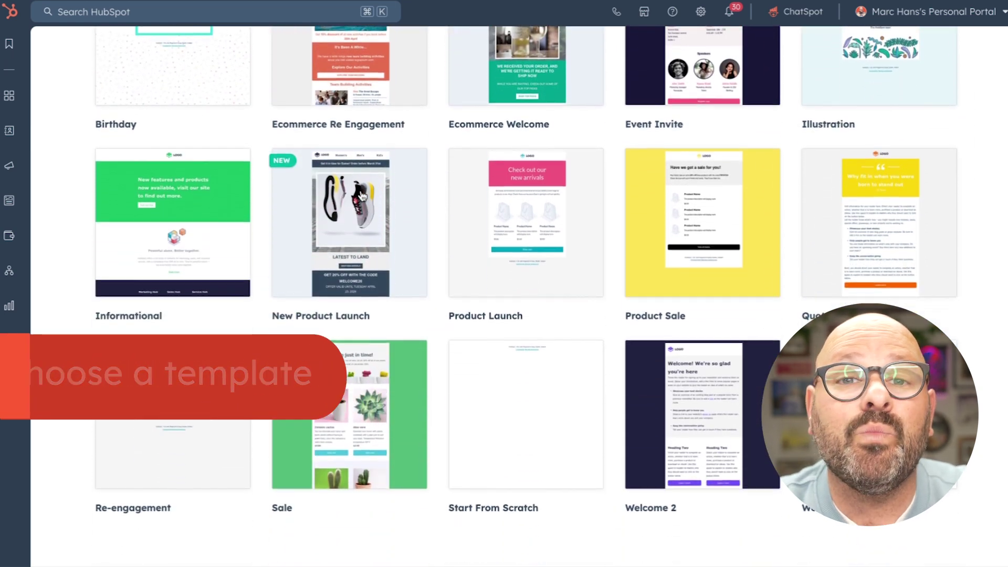
{"action": "scroll", "coordinate": [362, 196], "scroll_direction": "up", "scroll_amount": 15}
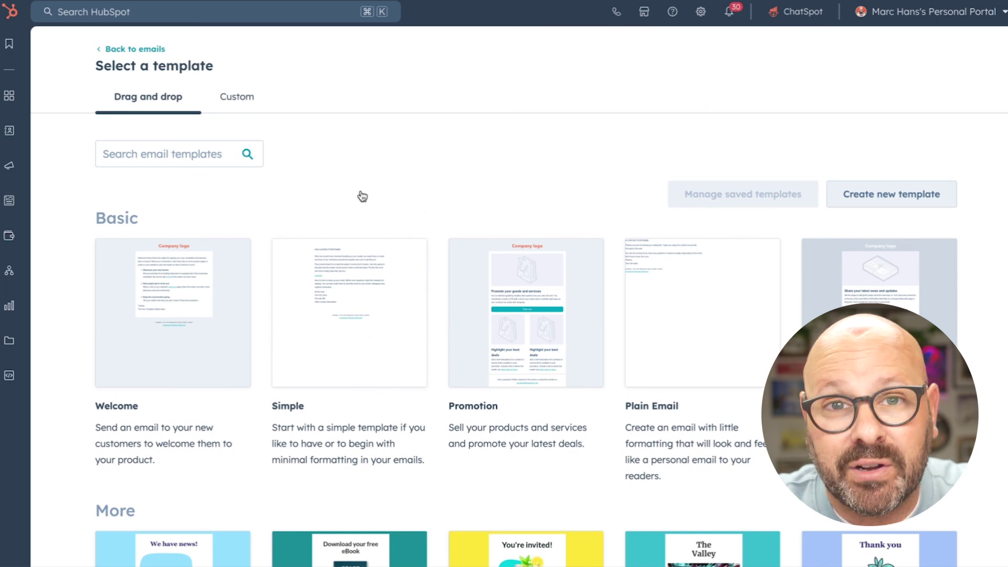
{"action": "scroll", "coordinate": [375, 215], "scroll_direction": "down", "scroll_amount": 6}
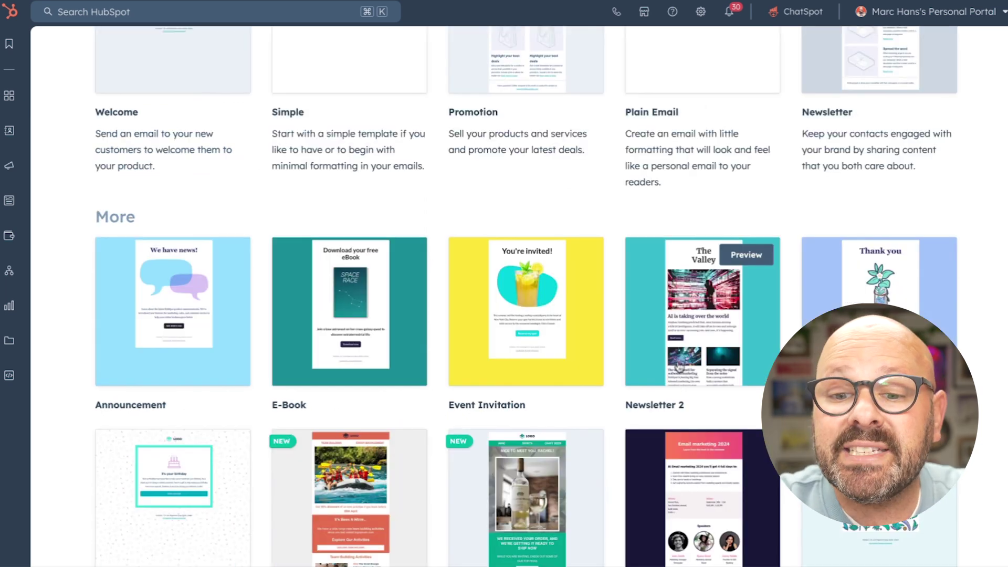
{"action": "left_click", "coordinate": [679, 366]}
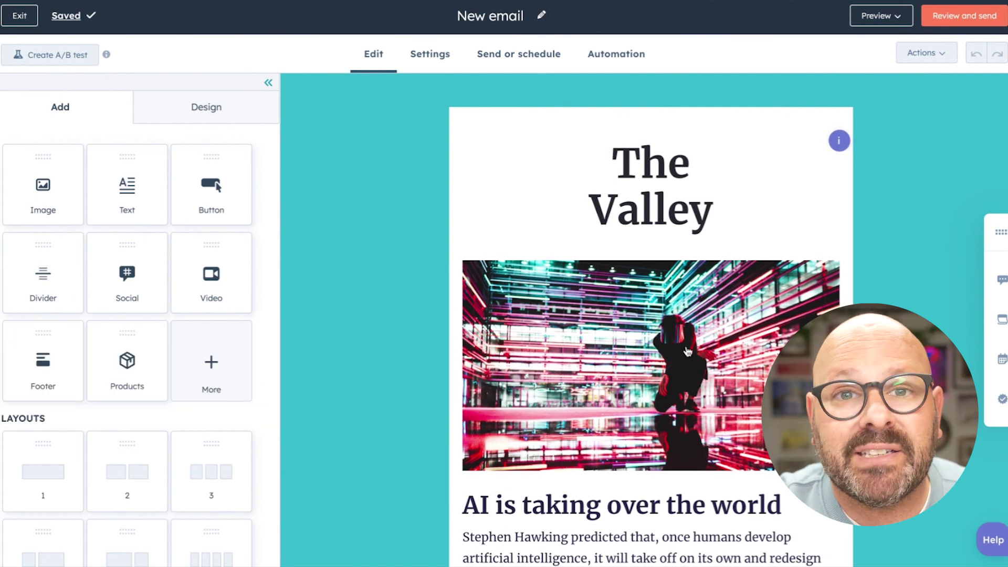
- Retitle the newsletter heading to The "Let's Go Viral" Podcast
{"action": "mouse_move", "coordinate": [686, 351]}
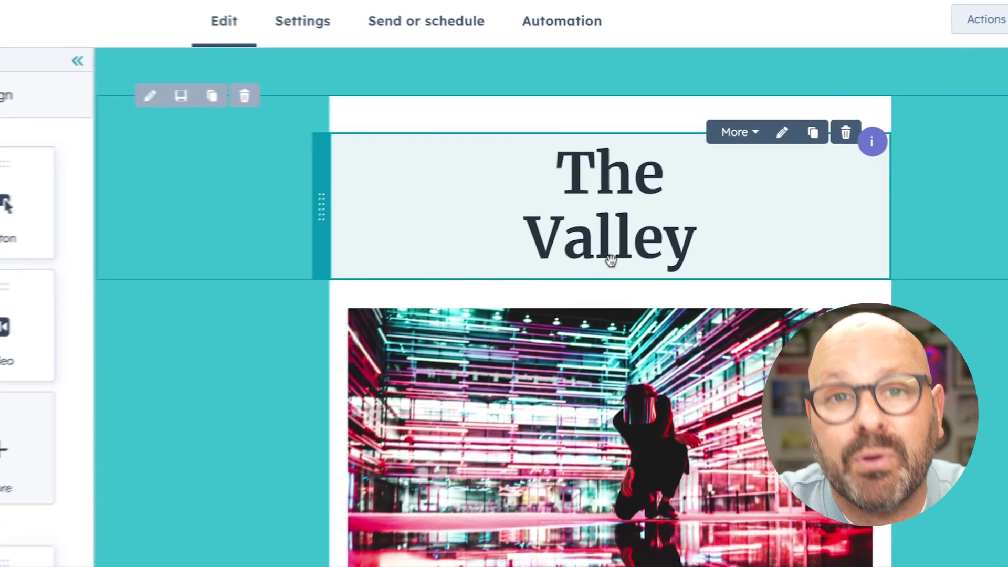
{"action": "left_click", "coordinate": [651, 225]}
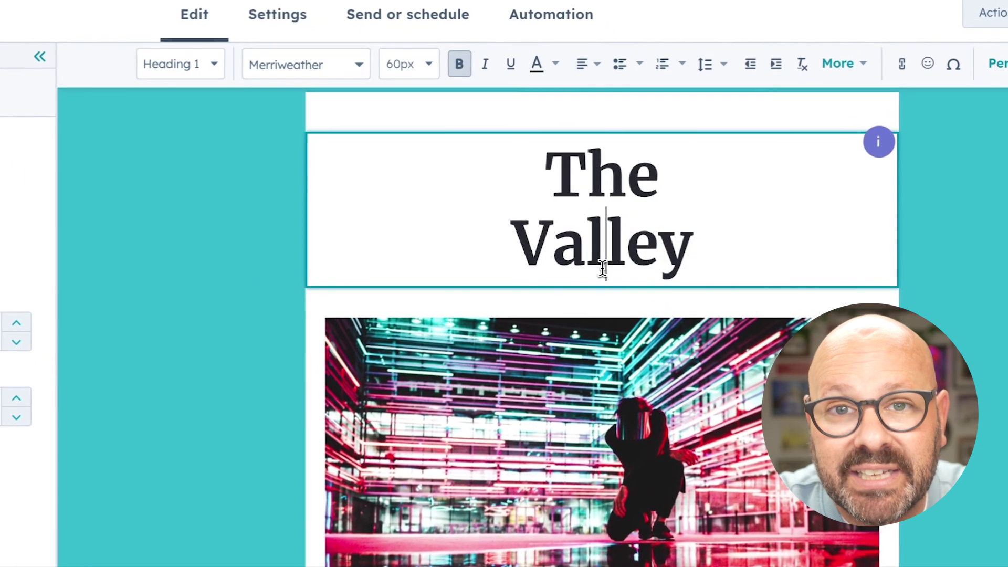
{"action": "double_click", "coordinate": [601, 270]}
{"action": "left_click", "coordinate": [602, 269]}
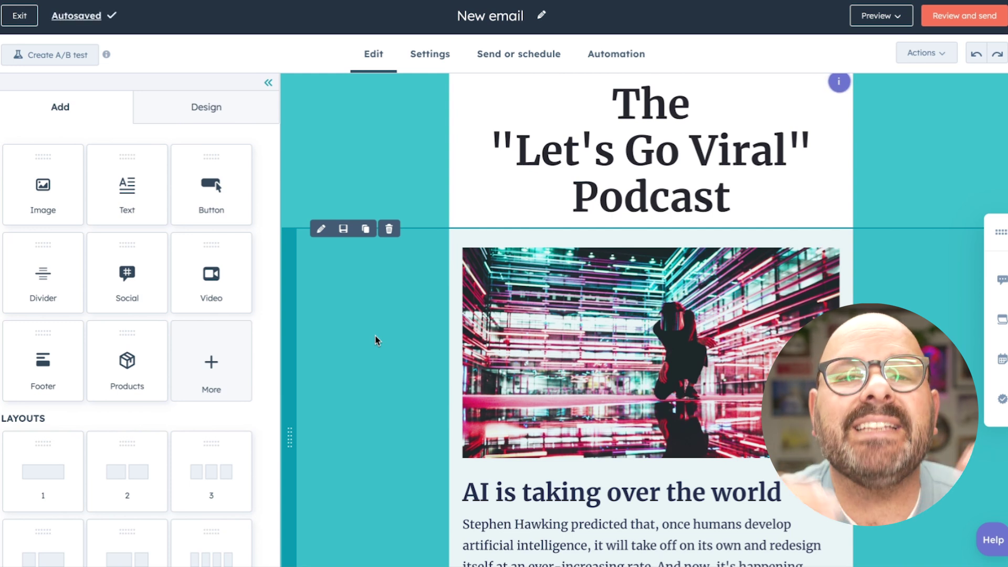
- Replace the email's photo with the lightbulb image
{"action": "left_click", "coordinate": [517, 354]}
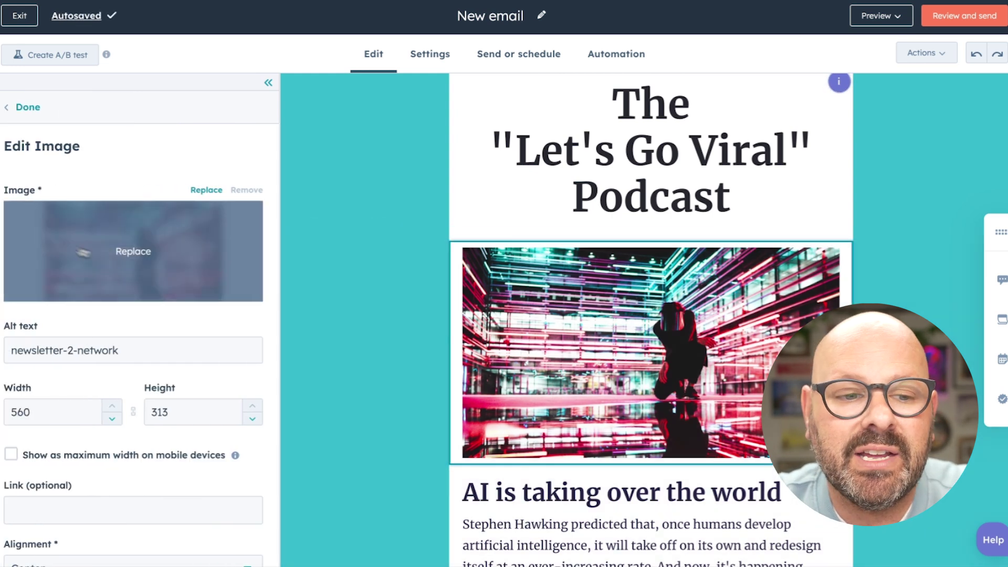
{"action": "left_click", "coordinate": [144, 255]}
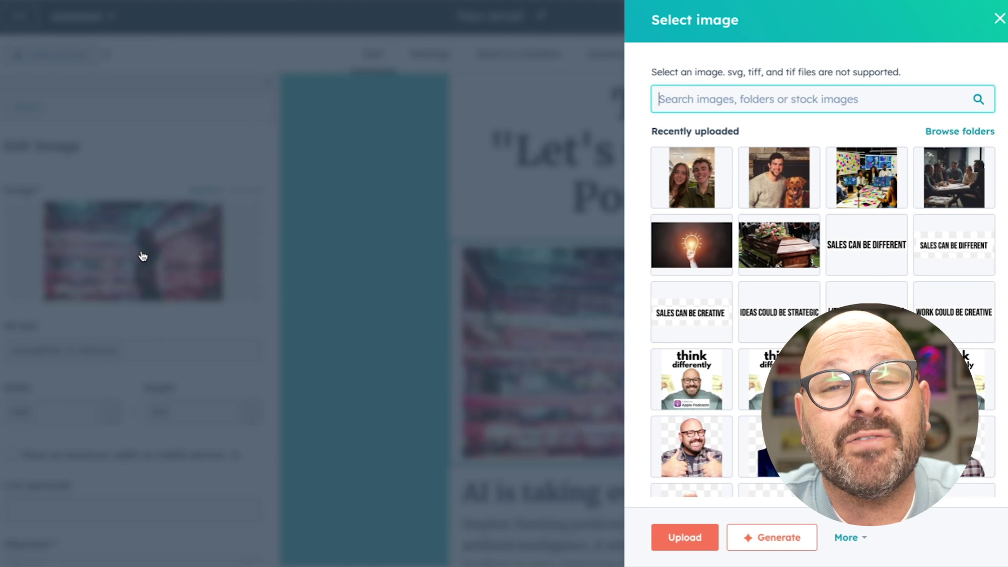
{"action": "left_click", "coordinate": [692, 245]}
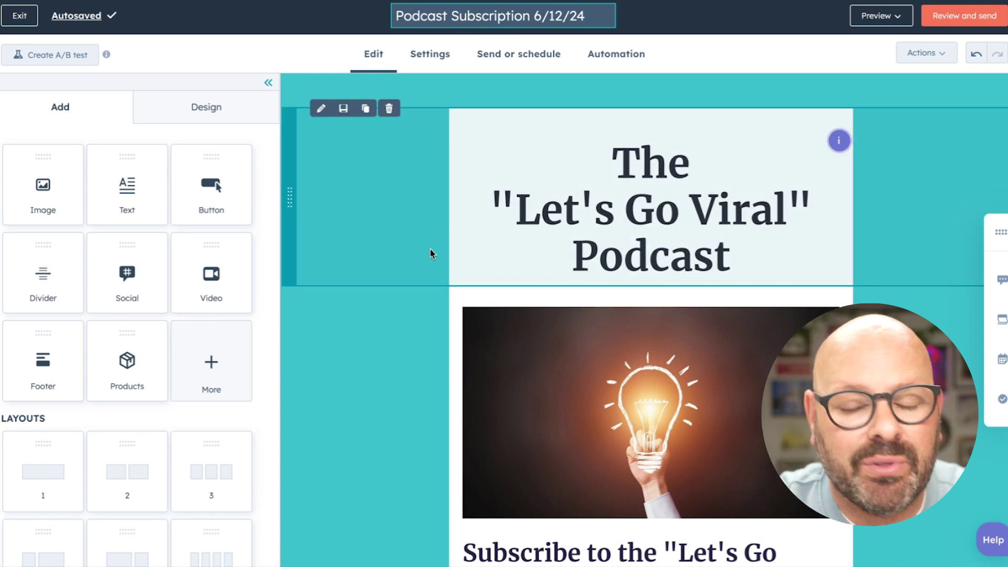
{"action": "scroll", "coordinate": [430, 254], "scroll_direction": "down", "scroll_amount": 2}
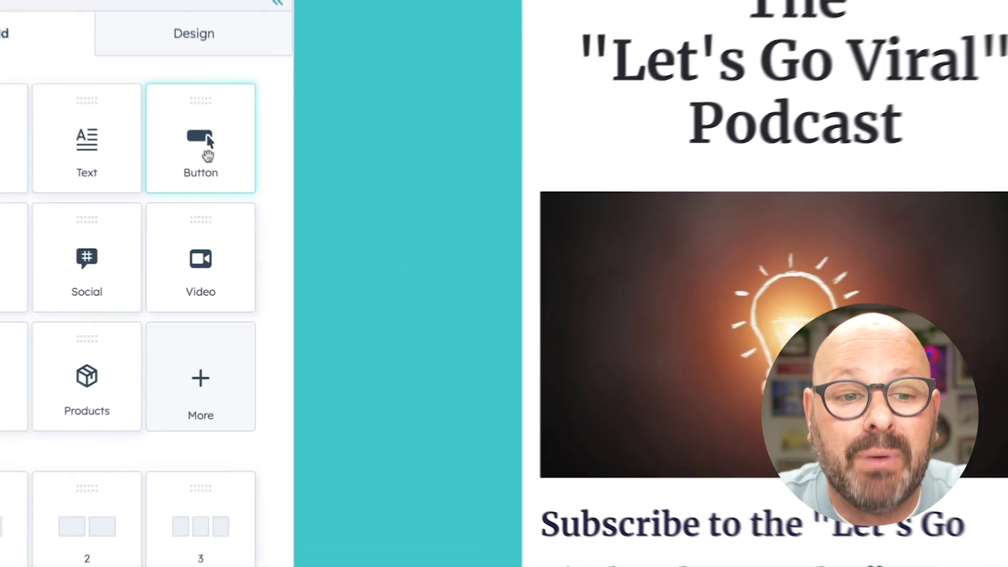
- Add a button below the lightbulb image labelled 'Subscribe Today'
{"action": "left_click_drag", "start_coordinate": [216, 194], "coordinate": [609, 432]}
{"action": "left_click_drag", "start_coordinate": [745, 399], "coordinate": [735, 341]}
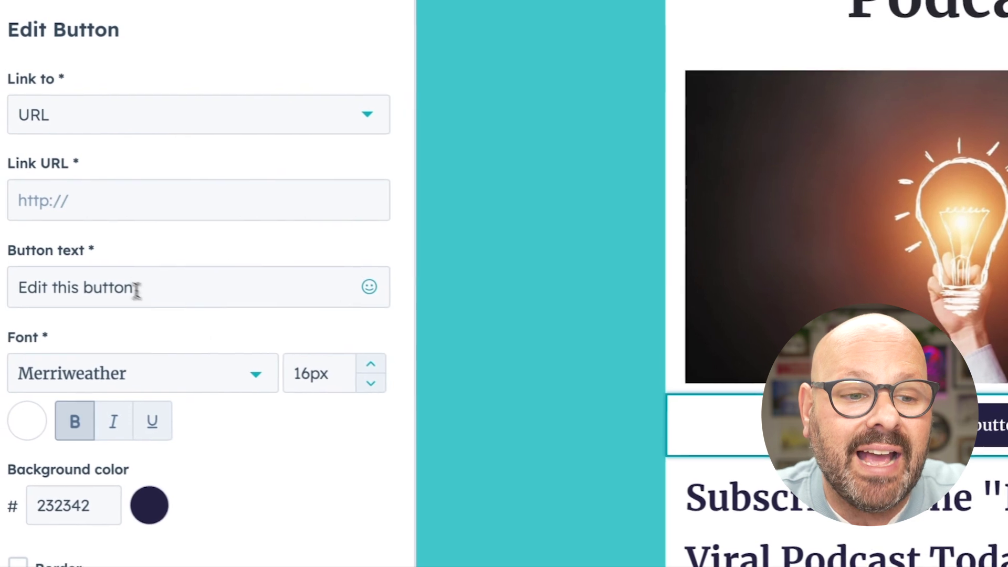
{"action": "triple_click", "coordinate": [86, 272]}
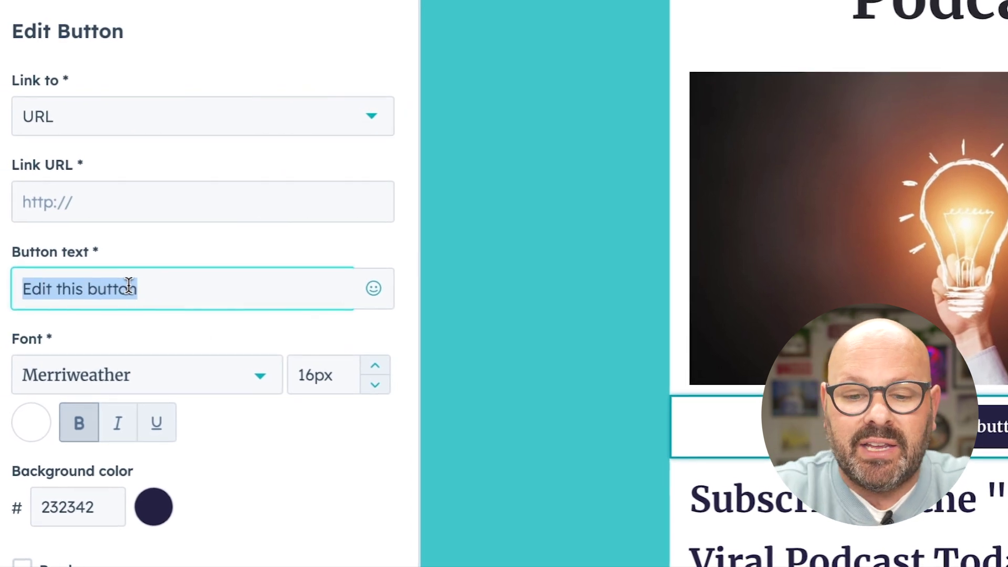
{"action": "type", "text": "Subscribe Today"}
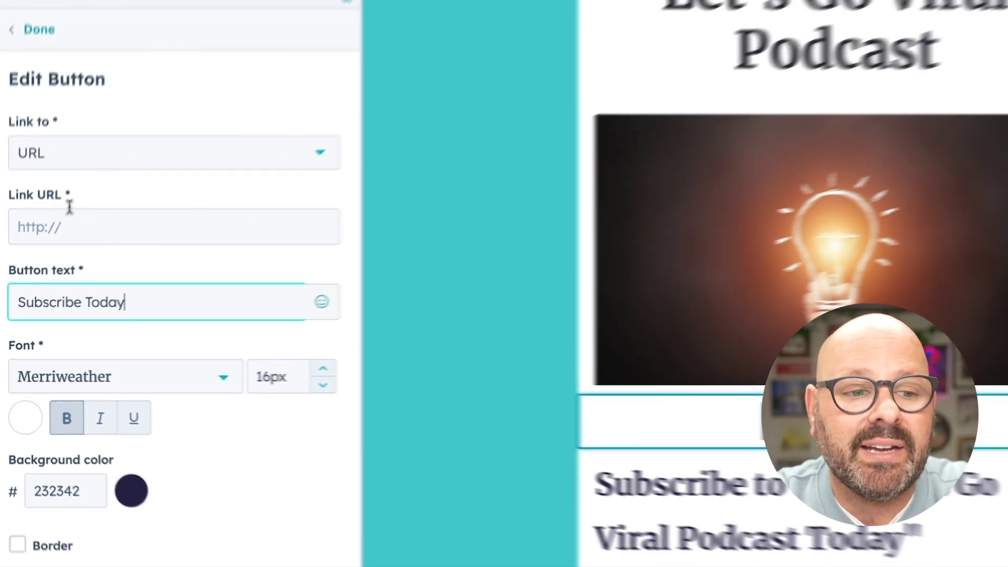
- Link the button to the podcast's Spotify page as a web address
{"action": "left_click", "coordinate": [73, 196]}
{"action": "type", "text": "https://open.spotify.com/show/6iTMqdIa0lOrN72i9NxVkl"}
{"action": "left_click", "coordinate": [54, 206]}
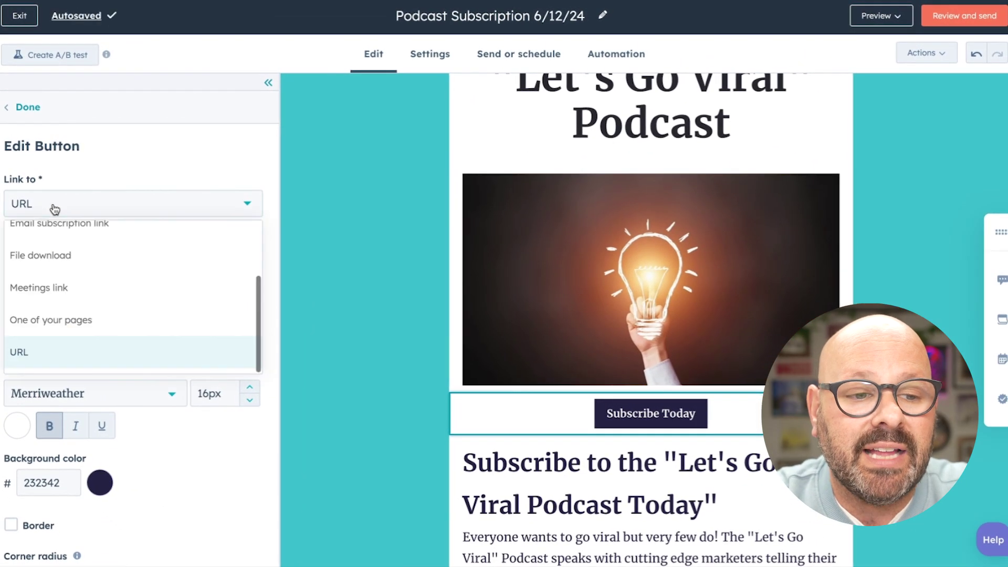
{"action": "left_click", "coordinate": [54, 208]}
{"action": "scroll", "coordinate": [55, 208], "scroll_direction": "down", "scroll_amount": 2}
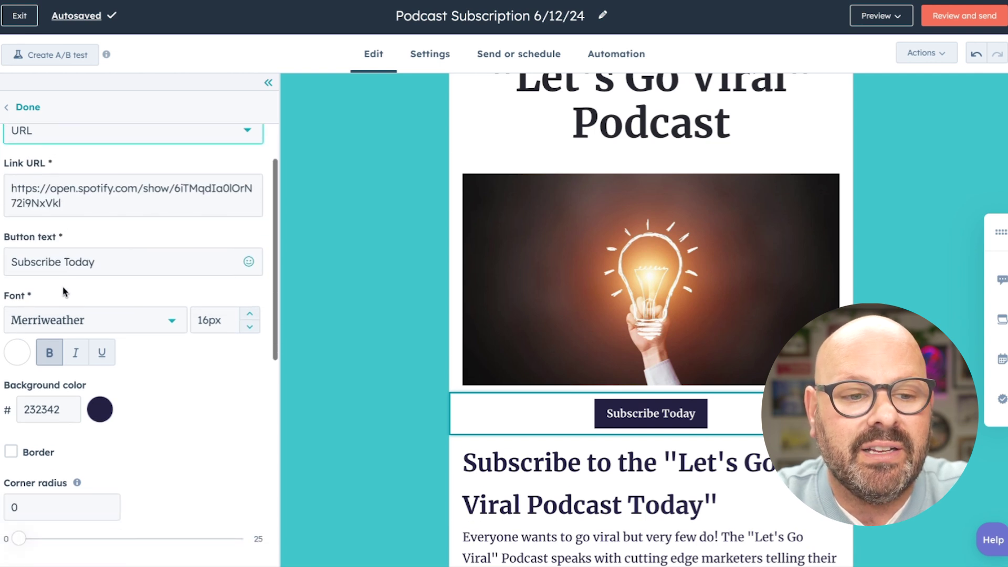
- Enlarge the button text to 27px and reopen the Subscribe Today button's settings
{"action": "left_click", "coordinate": [250, 315]}
{"action": "left_click", "coordinate": [251, 314]}
{"action": "triple_click", "coordinate": [251, 315]}
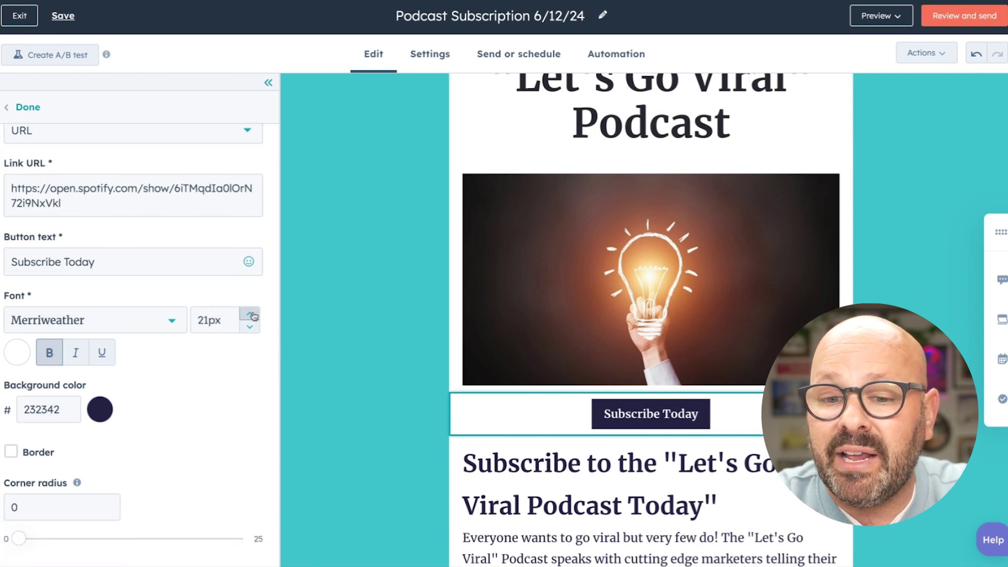
{"action": "triple_click", "coordinate": [251, 315]}
{"action": "triple_click", "coordinate": [251, 314]}
{"action": "left_click", "coordinate": [346, 426]}
{"action": "scroll", "coordinate": [368, 341], "scroll_direction": "up", "scroll_amount": 3}
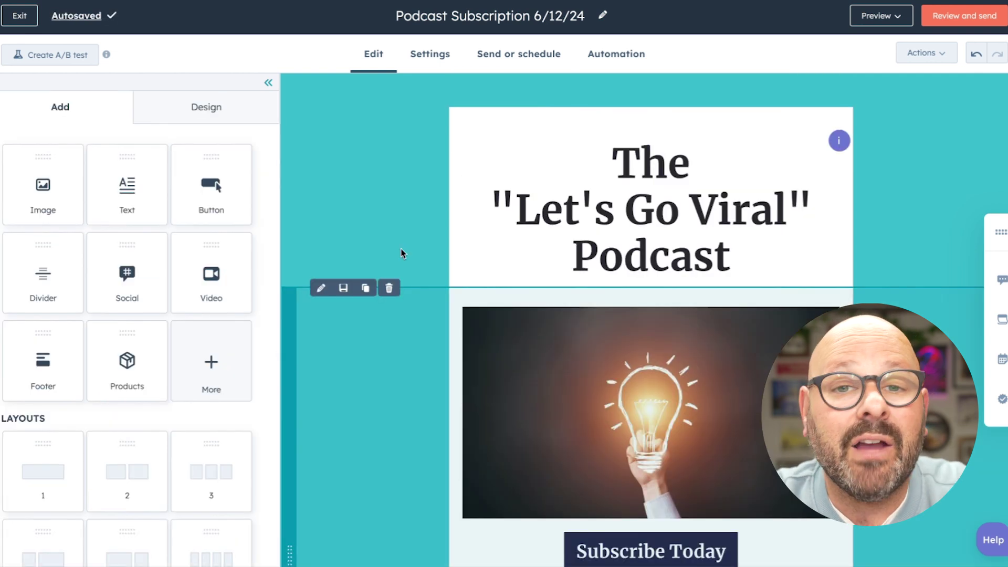
{"action": "scroll", "coordinate": [626, 253], "scroll_direction": "down", "scroll_amount": 7}
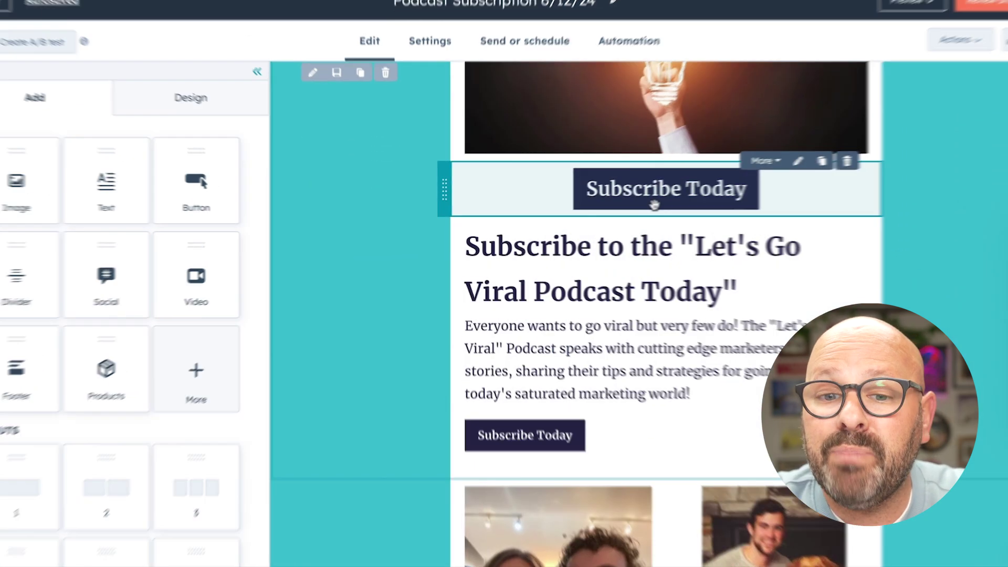
{"action": "left_click", "coordinate": [641, 197]}
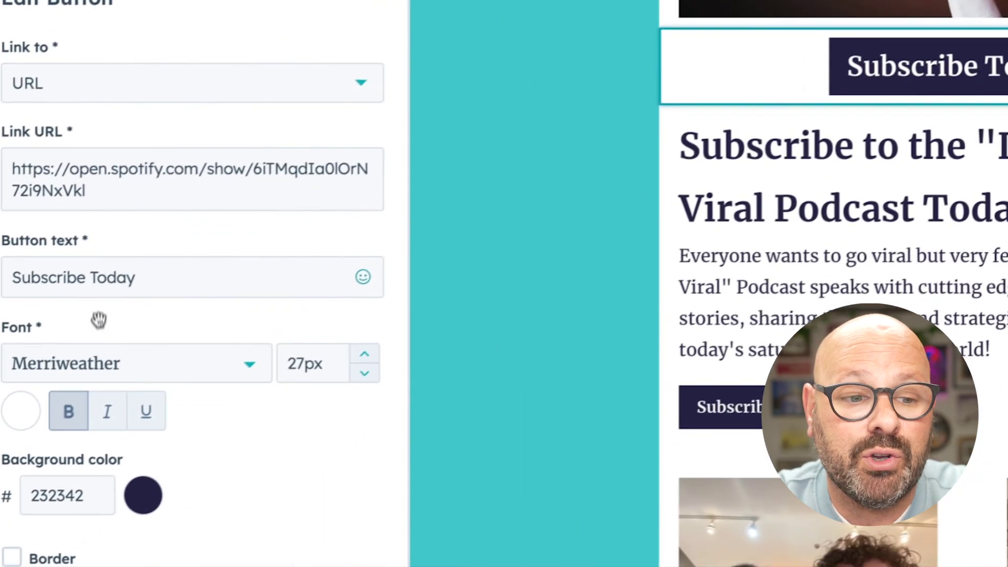
{"action": "scroll", "coordinate": [499, 357], "scroll_direction": "down", "scroll_amount": 3}
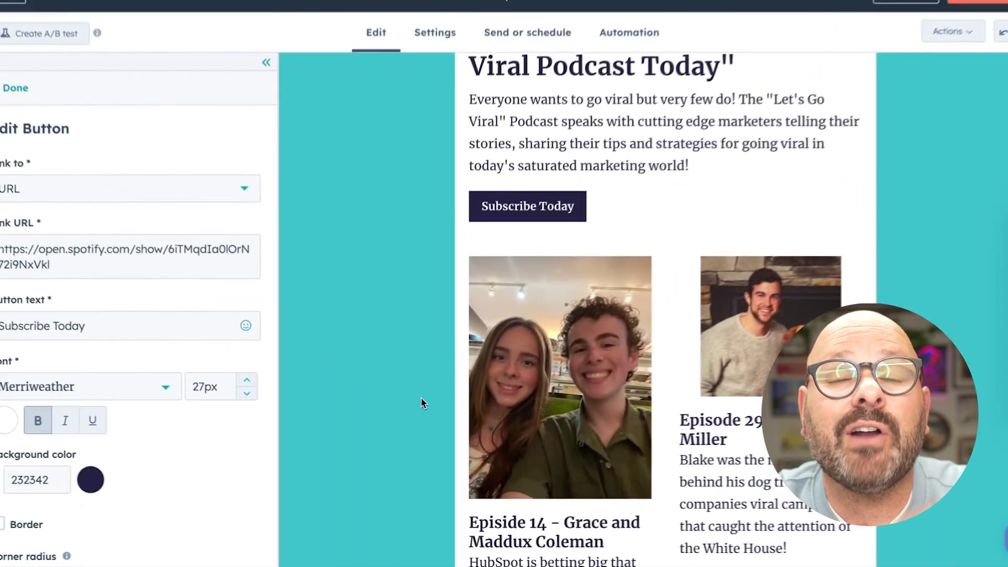
{"action": "scroll", "coordinate": [417, 405], "scroll_direction": "down", "scroll_amount": 1}
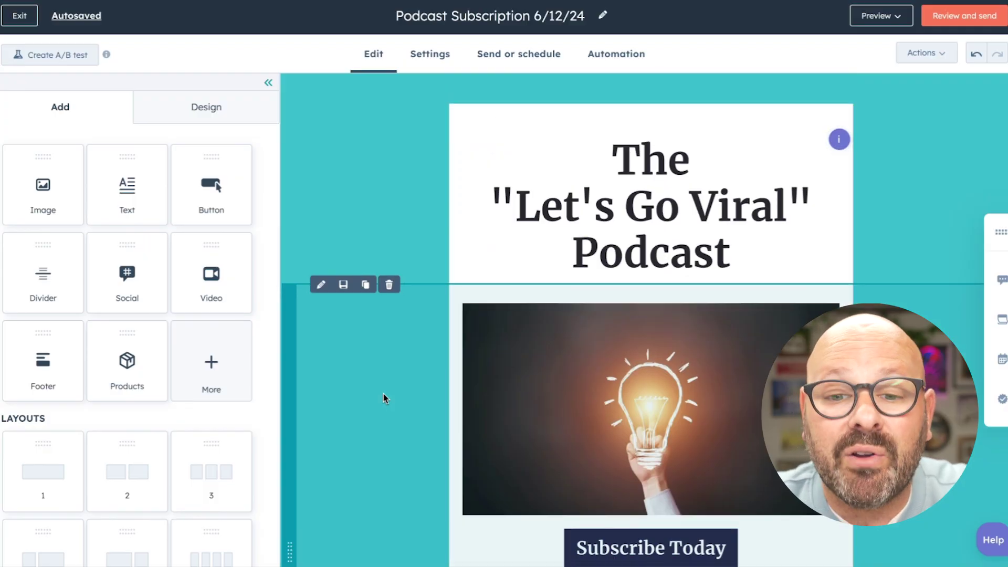
- Scroll down the email to review the episode cards and footer
{"action": "scroll", "coordinate": [383, 394], "scroll_direction": "down", "scroll_amount": 10}
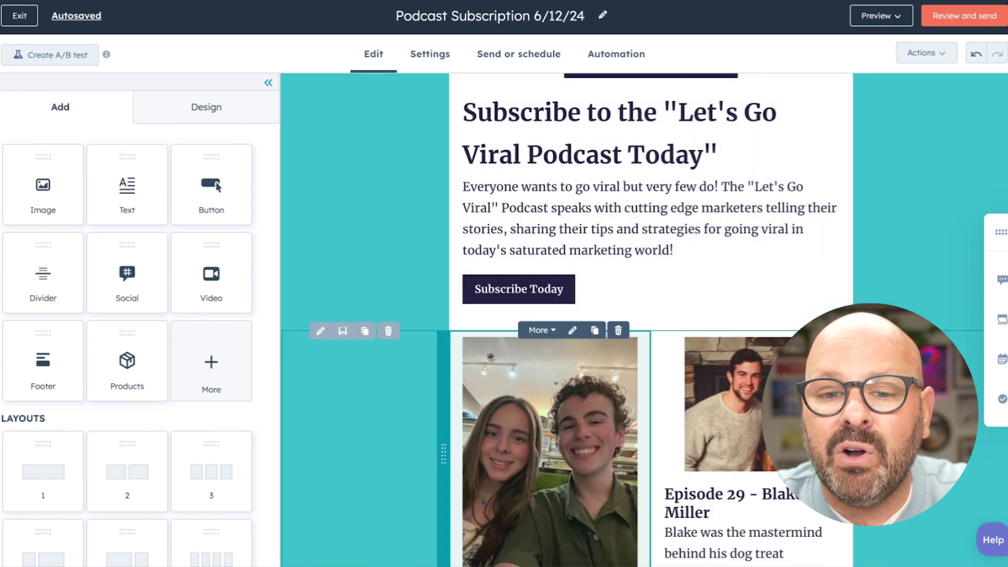
{"action": "scroll", "coordinate": [520, 288], "scroll_direction": "down", "scroll_amount": 5}
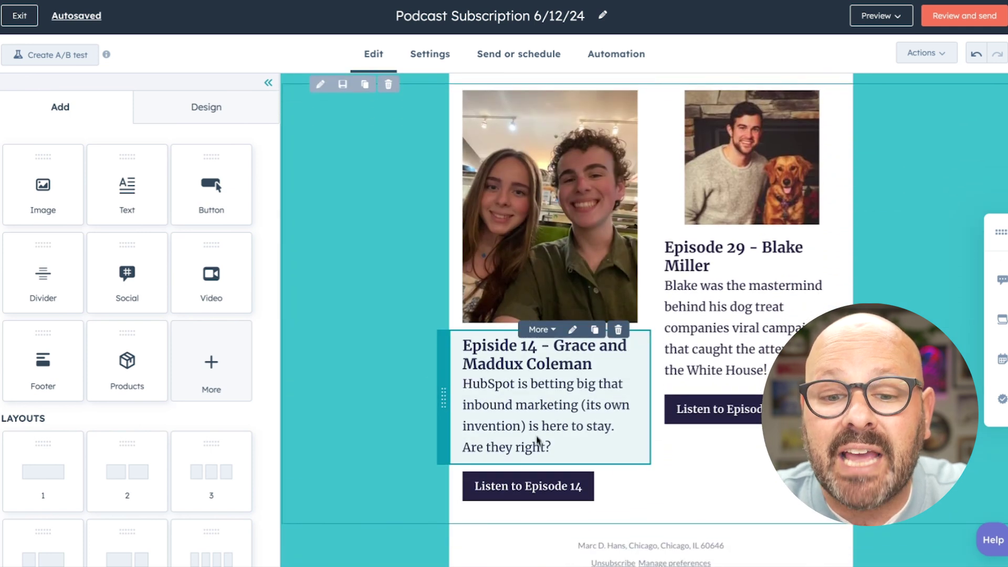
{"action": "scroll", "coordinate": [537, 440], "scroll_direction": "down", "scroll_amount": 1}
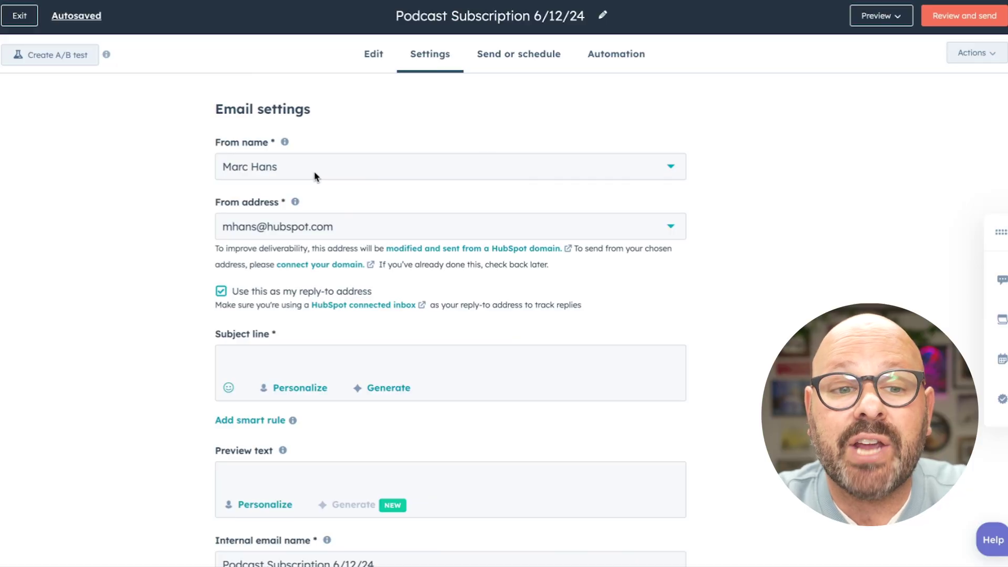
- Insert the first AI-generated subject line, "Subscribe to 'Let's Go Viral' Podcast Today"
{"action": "scroll", "coordinate": [316, 177], "scroll_direction": "down", "scroll_amount": 1}
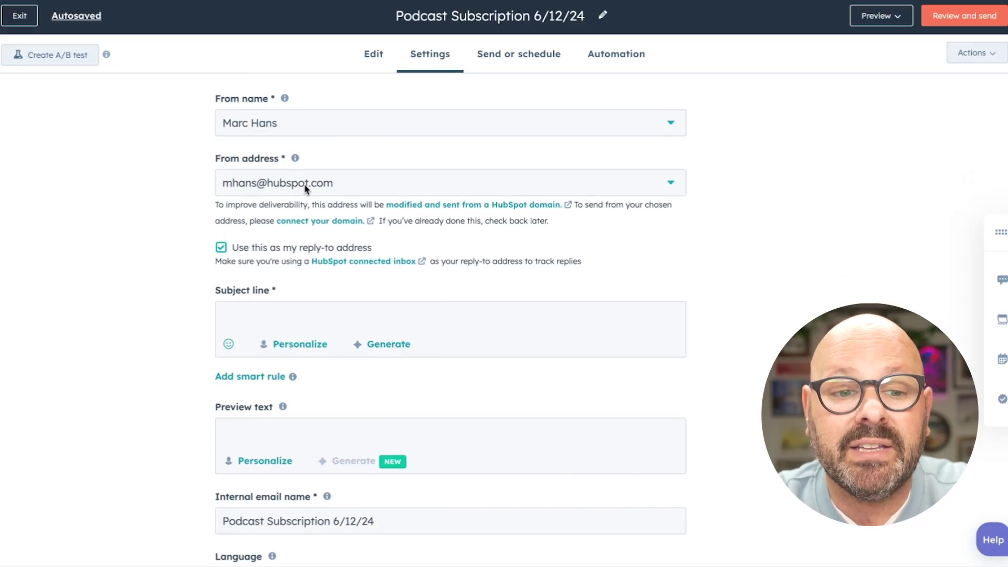
{"action": "scroll", "coordinate": [306, 189], "scroll_direction": "down", "scroll_amount": 2}
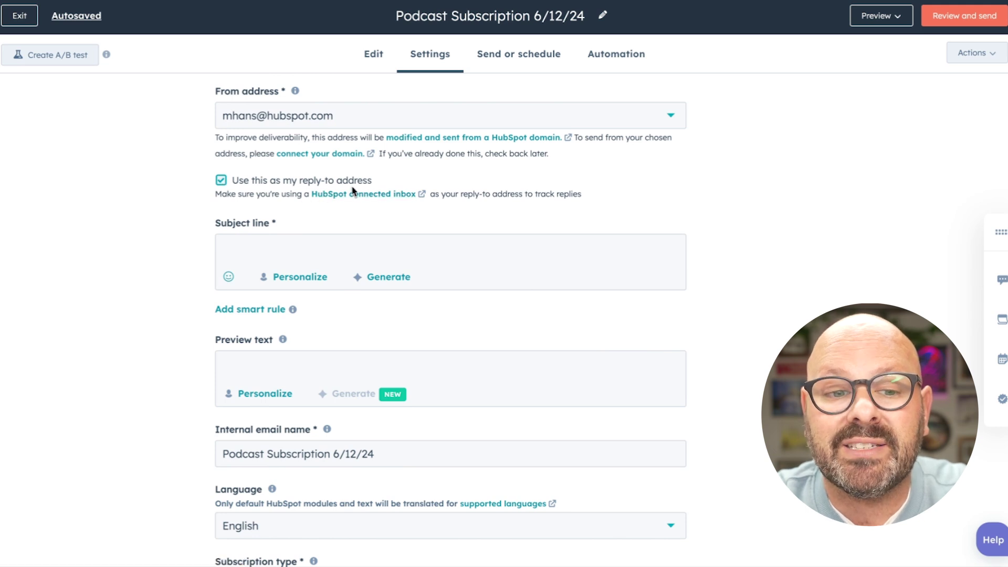
{"action": "scroll", "coordinate": [321, 229], "scroll_direction": "up", "scroll_amount": 1}
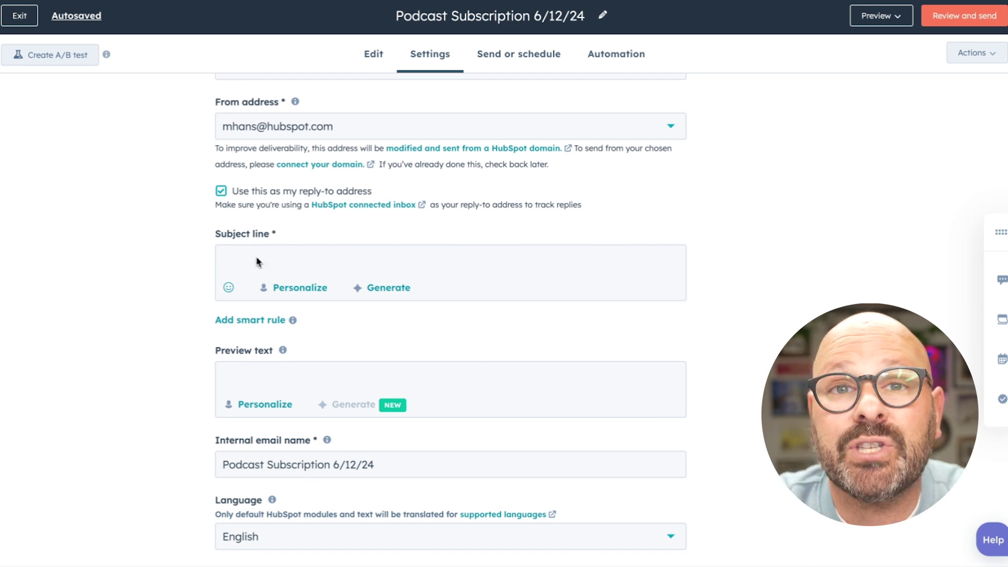
{"action": "left_click", "coordinate": [374, 290]}
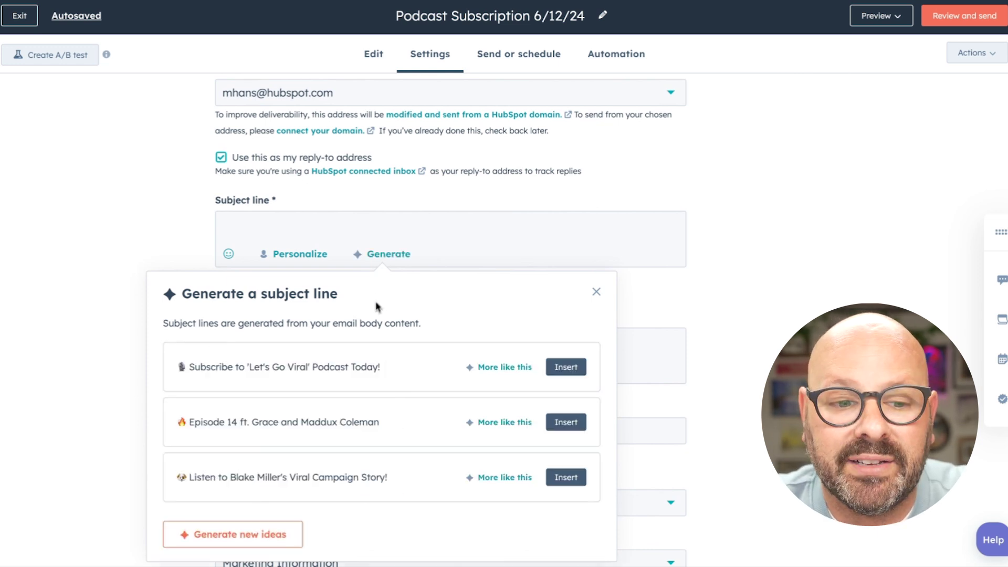
{"action": "left_click", "coordinate": [566, 367]}
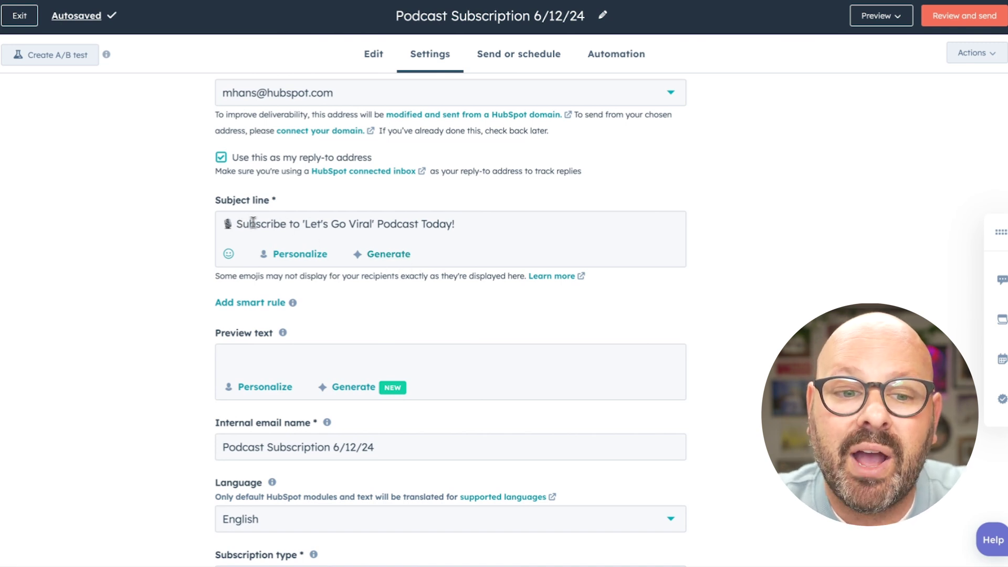
{"action": "left_click", "coordinate": [455, 224]}
- Swap the subject's trailing '!' for a Contact First name token and insert generated insider-tips preview text
{"action": "key", "text": "BackSpace"}
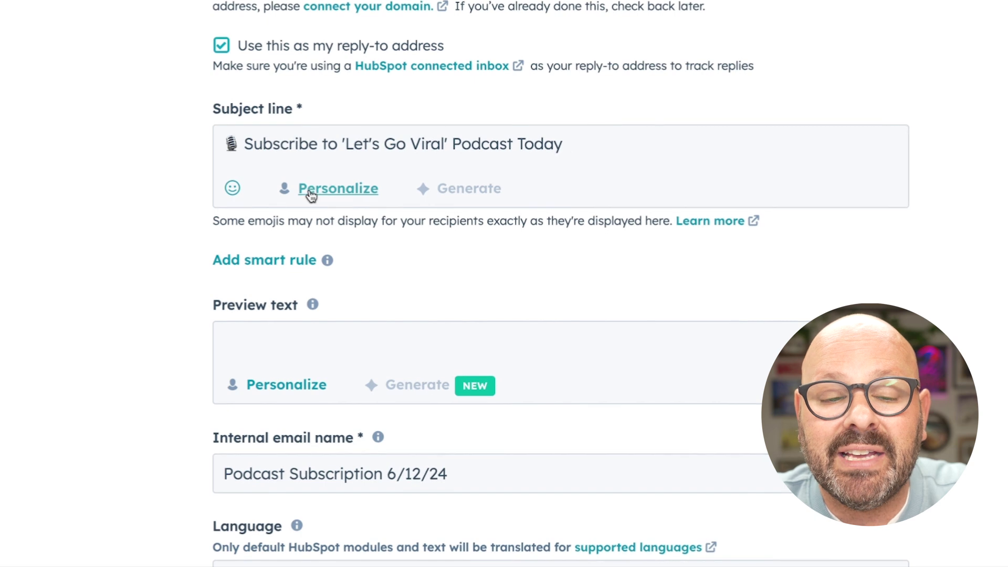
{"action": "left_click", "coordinate": [311, 195]}
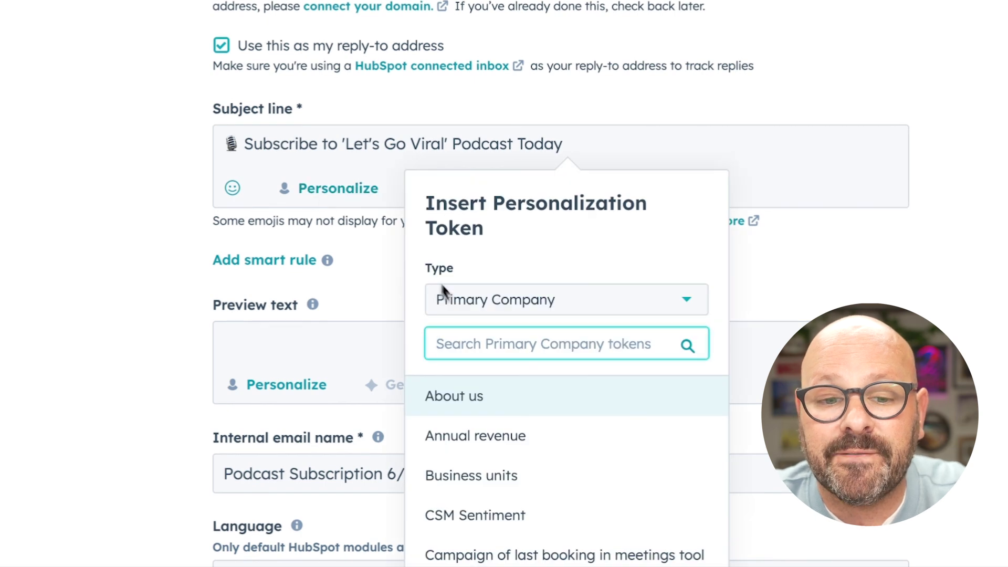
{"action": "left_click", "coordinate": [472, 305]}
{"action": "left_click", "coordinate": [472, 435]}
{"action": "type", "text": "first name"}
{"action": "left_click", "coordinate": [477, 395]}
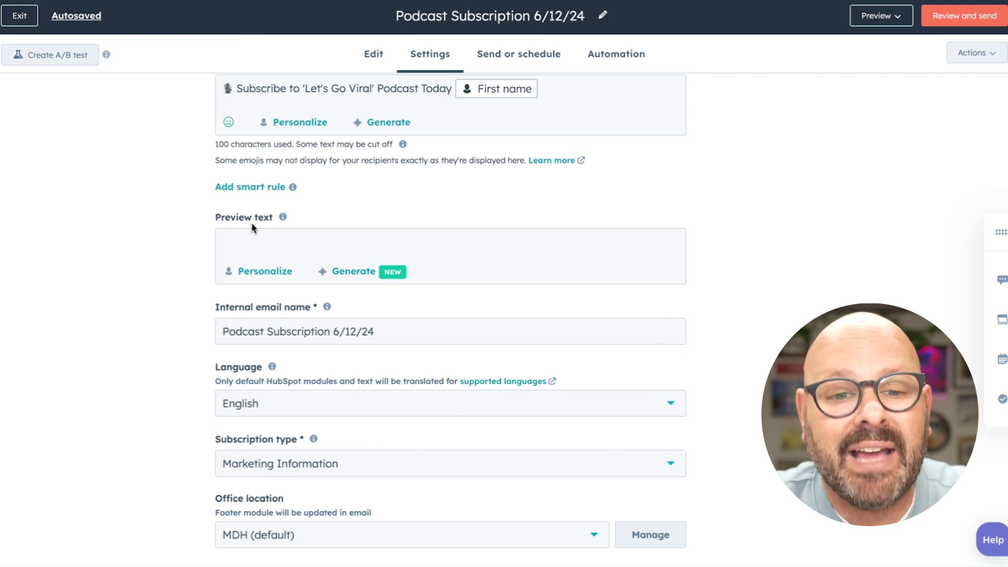
{"action": "left_click", "coordinate": [353, 272]}
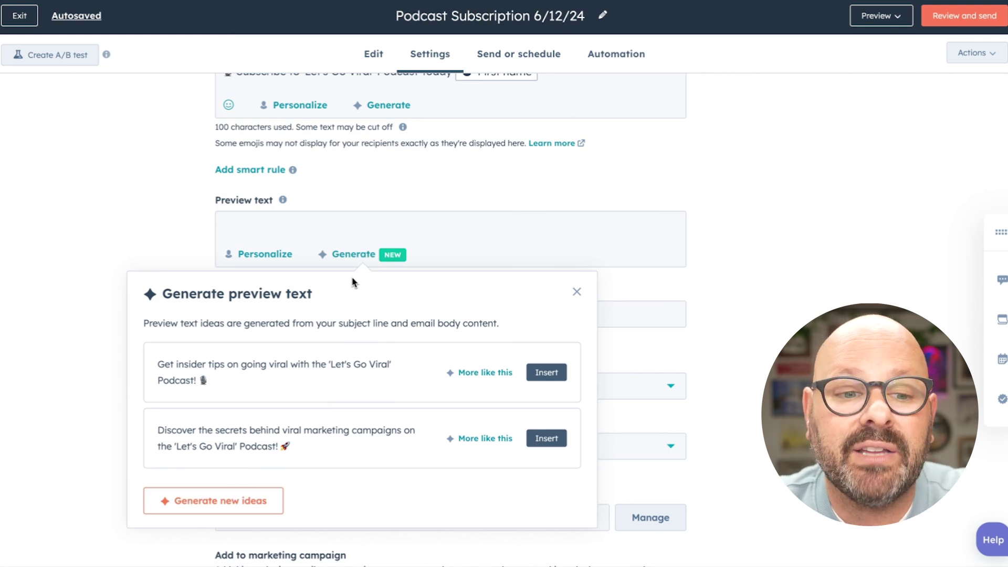
{"action": "left_click", "coordinate": [547, 372]}
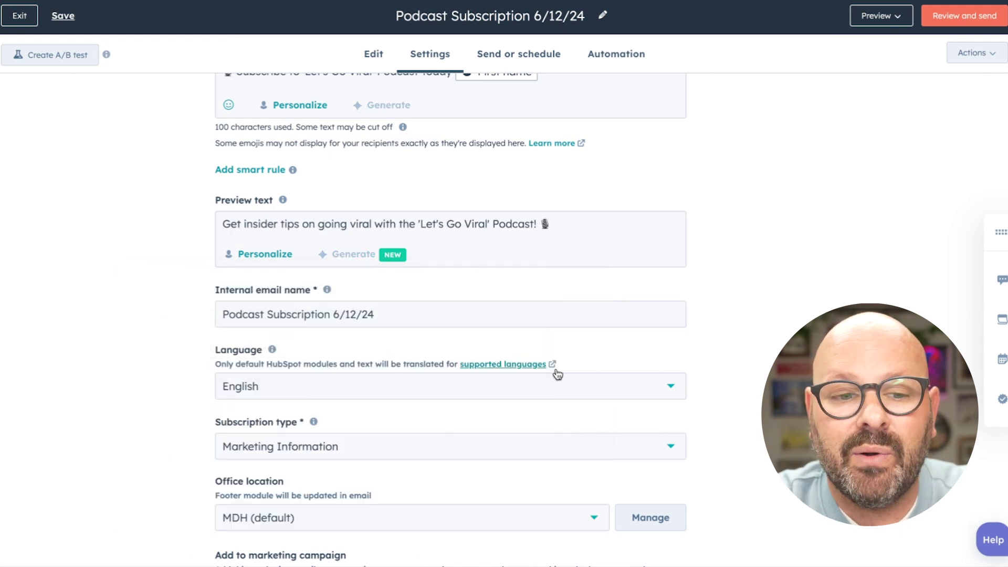
- Start a new marketing campaign for the email named Summer 2024 Podcast Launch
{"action": "scroll", "coordinate": [517, 362], "scroll_direction": "down", "scroll_amount": 3}
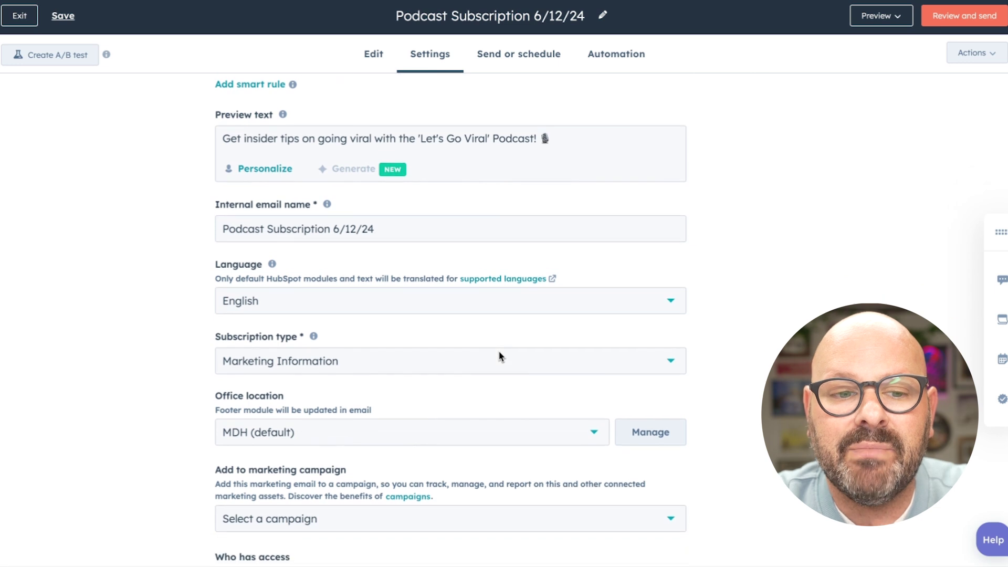
{"action": "scroll", "coordinate": [259, 241], "scroll_direction": "down", "scroll_amount": 3}
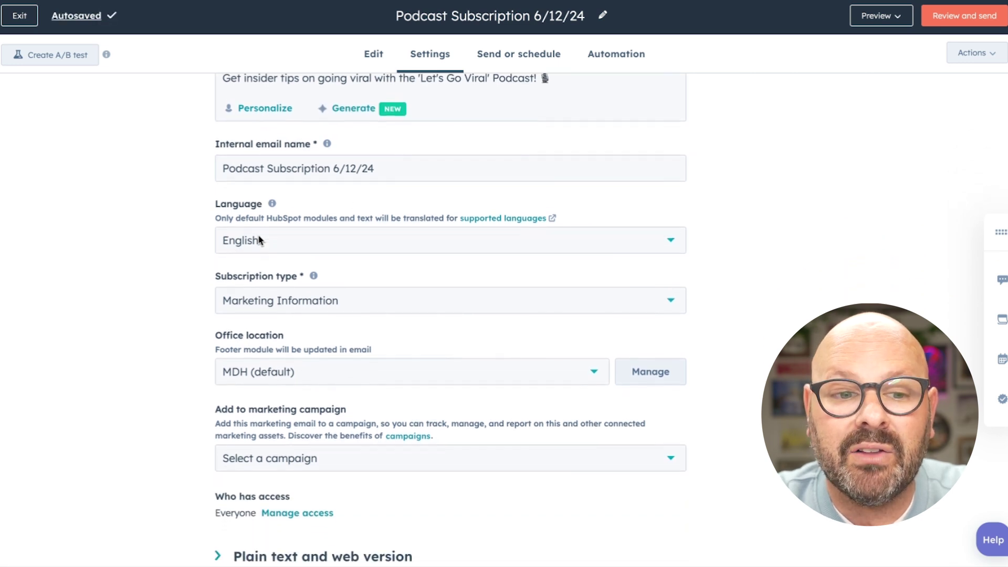
{"action": "scroll", "coordinate": [258, 242], "scroll_direction": "down", "scroll_amount": 1}
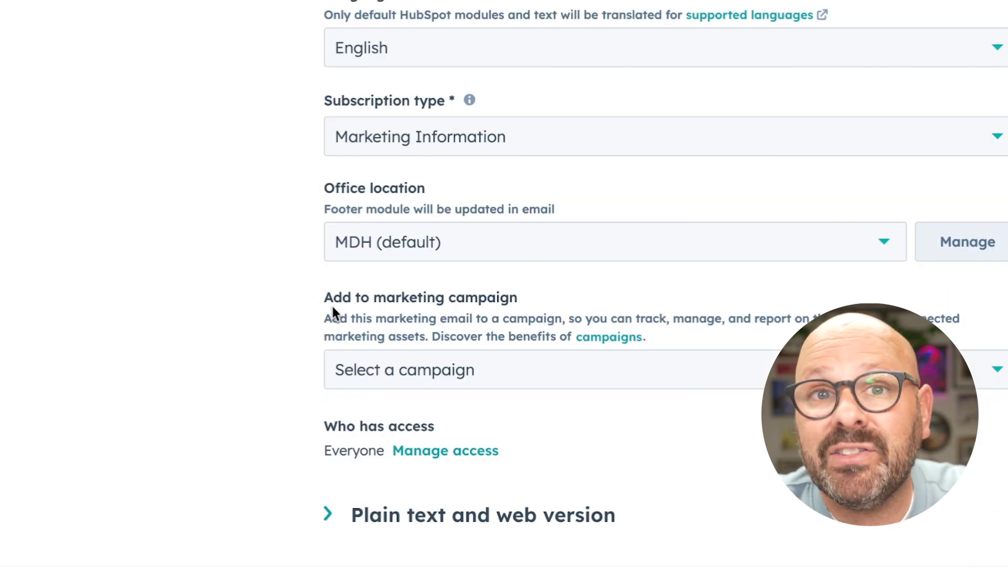
{"action": "left_click", "coordinate": [362, 369]}
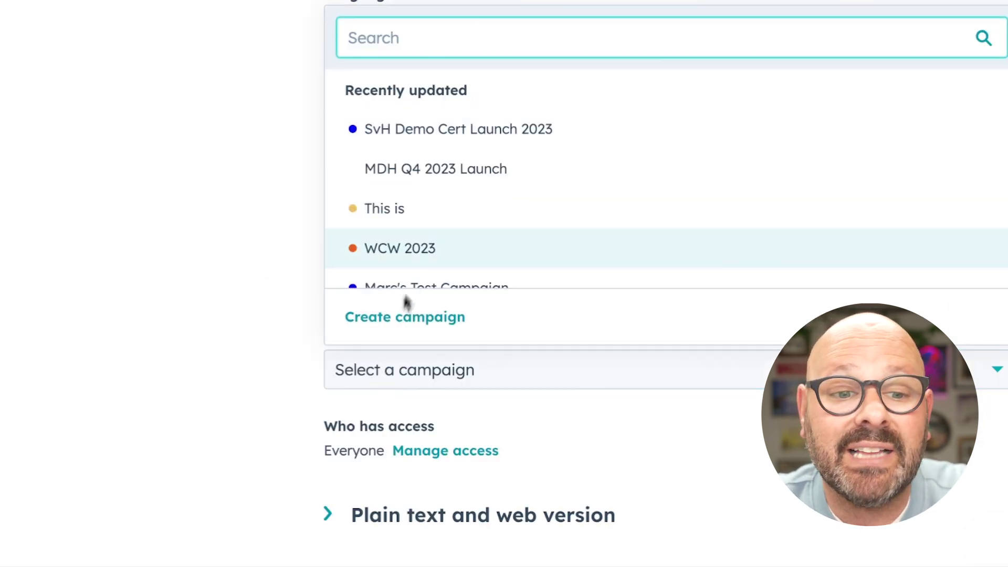
{"action": "scroll", "coordinate": [419, 258], "scroll_direction": "down", "scroll_amount": 3}
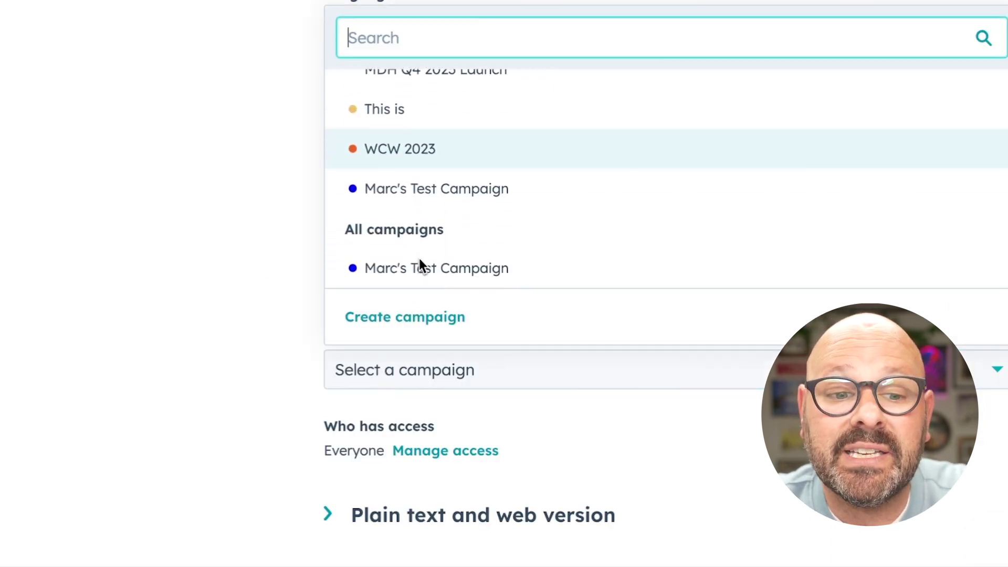
{"action": "left_click", "coordinate": [401, 331]}
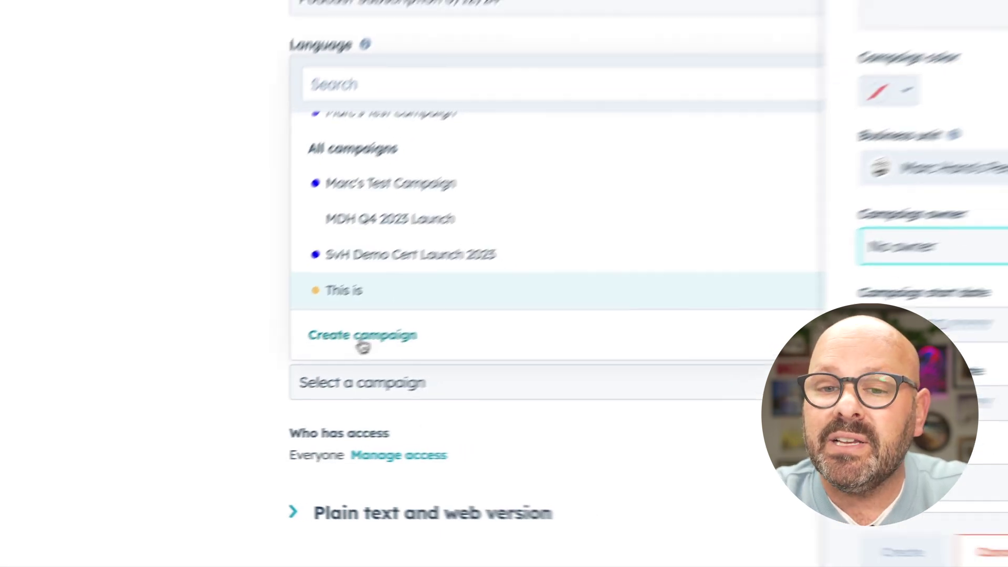
{"action": "left_click", "coordinate": [682, 135]}
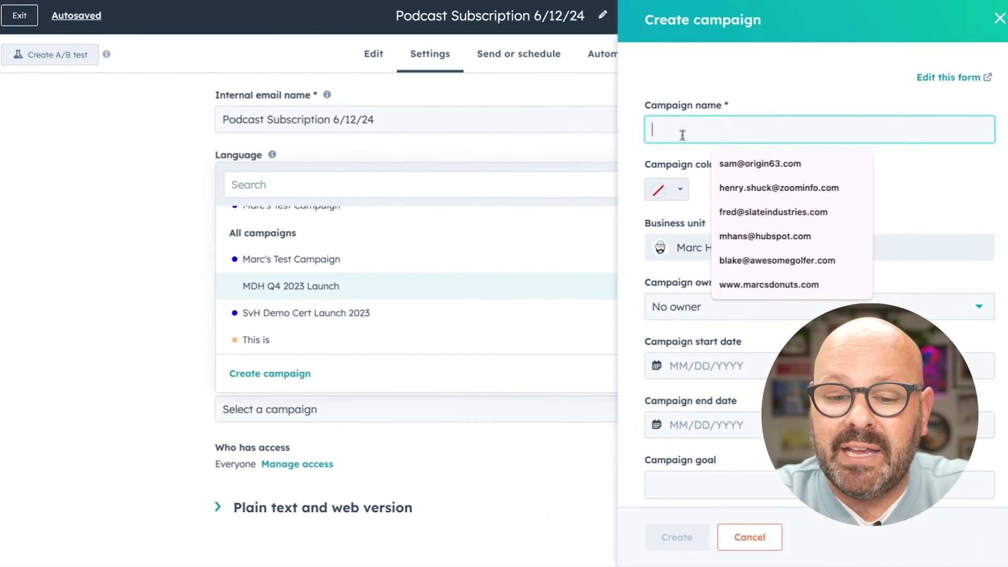
{"action": "type", "text": "Summer 2024 Podcast Launch"}
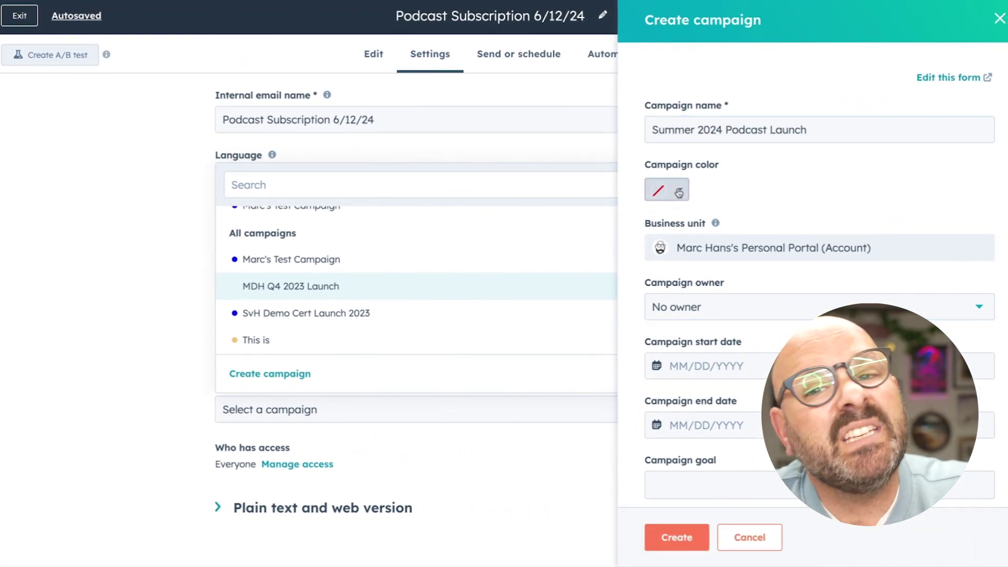
- Give the campaign a blue colour, an owner, and dates 06/12/2024 to 07/31/2024
{"action": "left_click", "coordinate": [672, 190]}
{"action": "left_click", "coordinate": [683, 220]}
{"action": "left_click", "coordinate": [674, 314]}
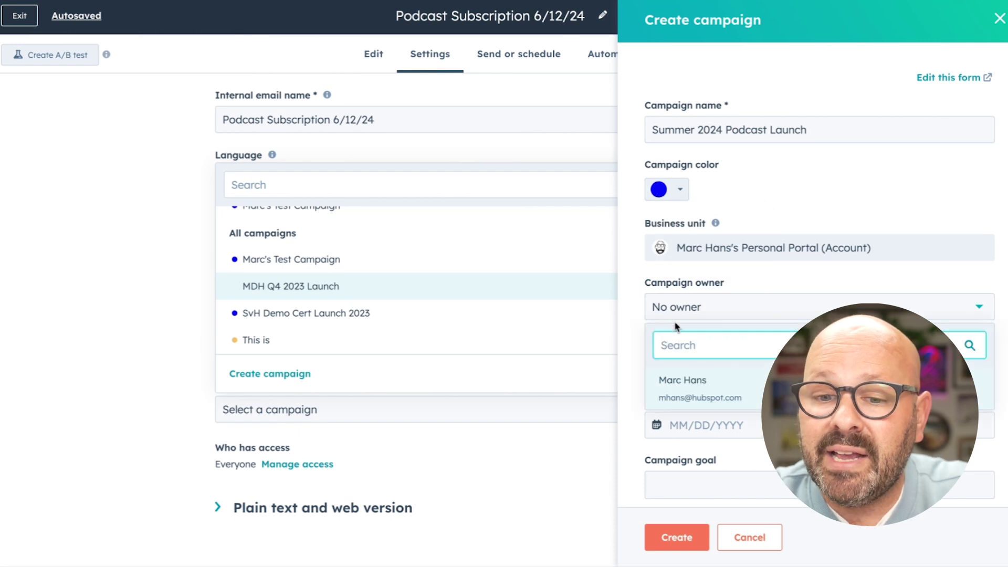
{"action": "left_click", "coordinate": [681, 380]}
{"action": "left_click", "coordinate": [677, 366]}
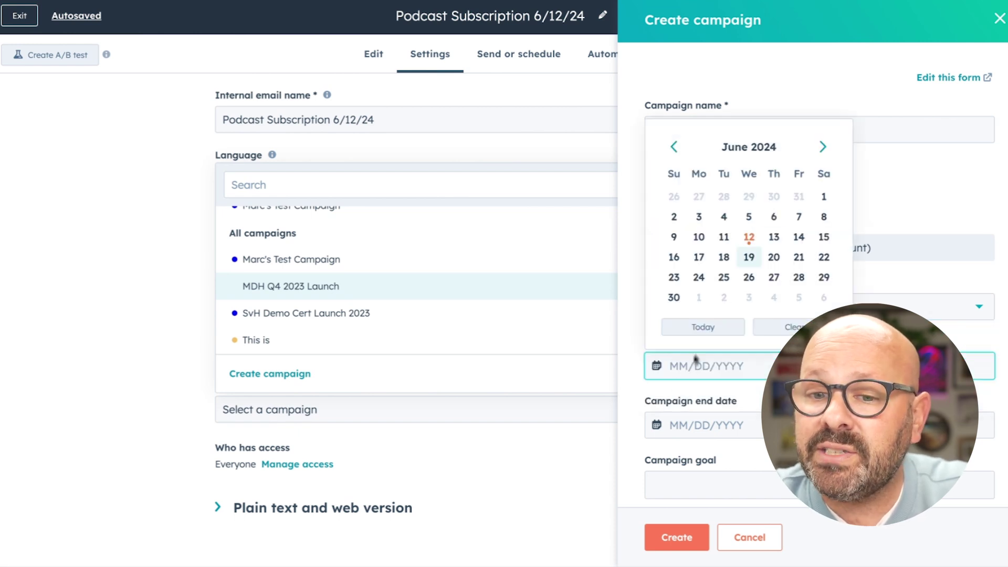
{"action": "left_click", "coordinate": [752, 236]}
{"action": "left_click", "coordinate": [699, 425]}
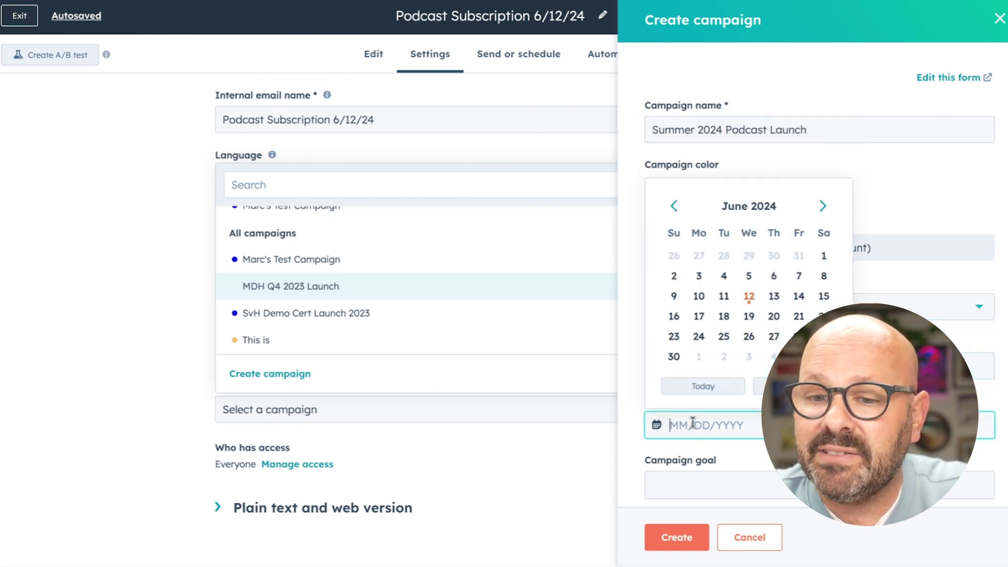
{"action": "type", "text": "07/31/2024"}
- Add goal 'Reach 10,000 sub', audience 'Leads and Prospects' and notes, then create the campaign
{"action": "scroll", "coordinate": [682, 387], "scroll_direction": "down", "scroll_amount": 2}
{"action": "left_click", "coordinate": [680, 394]}
{"action": "type", "text": "Reach 10,000 subscribers"}
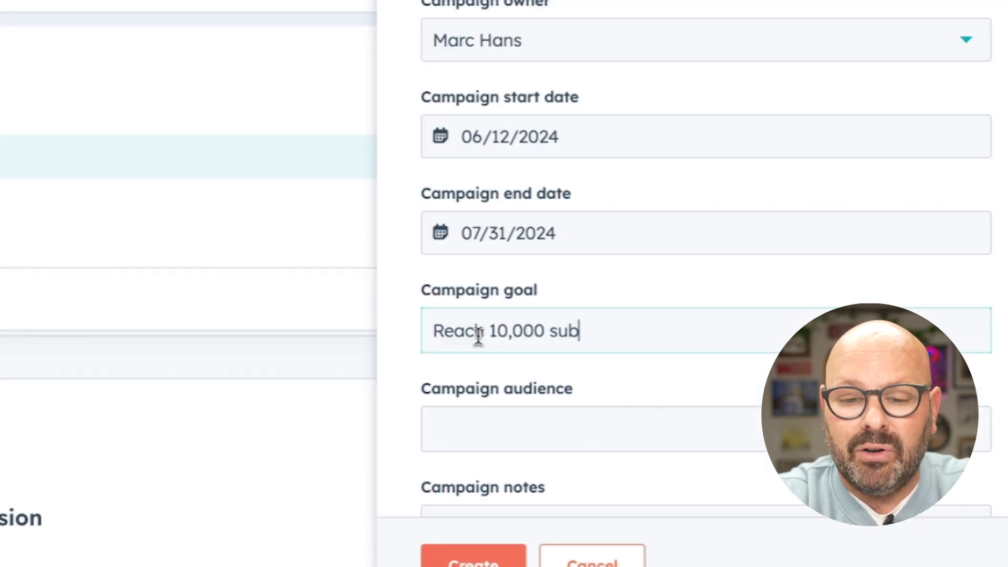
{"action": "left_click", "coordinate": [477, 420]}
{"action": "type", "text": "Leads and Prospe"}
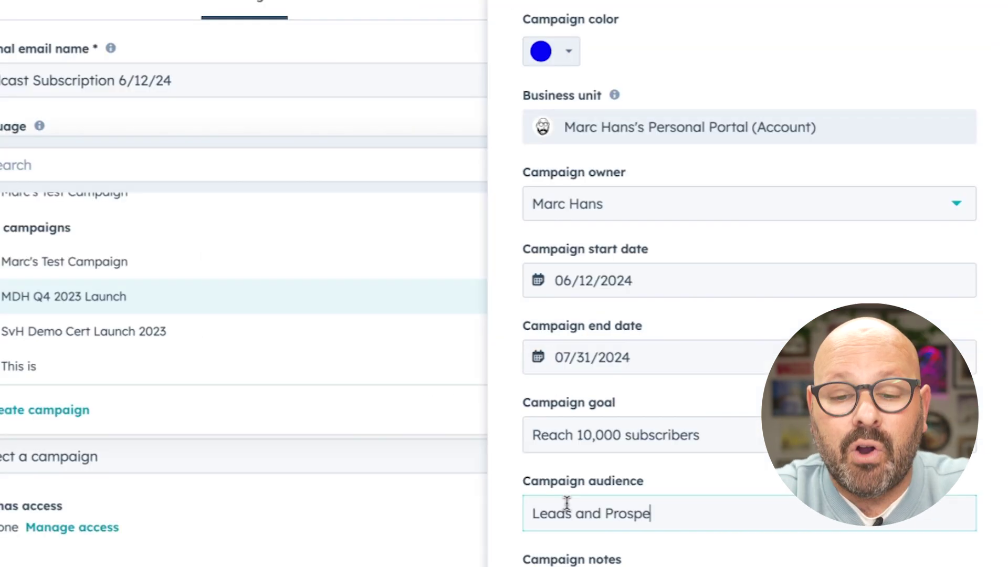
{"action": "type", "text": "cts"}
{"action": "scroll", "coordinate": [566, 503], "scroll_direction": "down", "scroll_amount": 2}
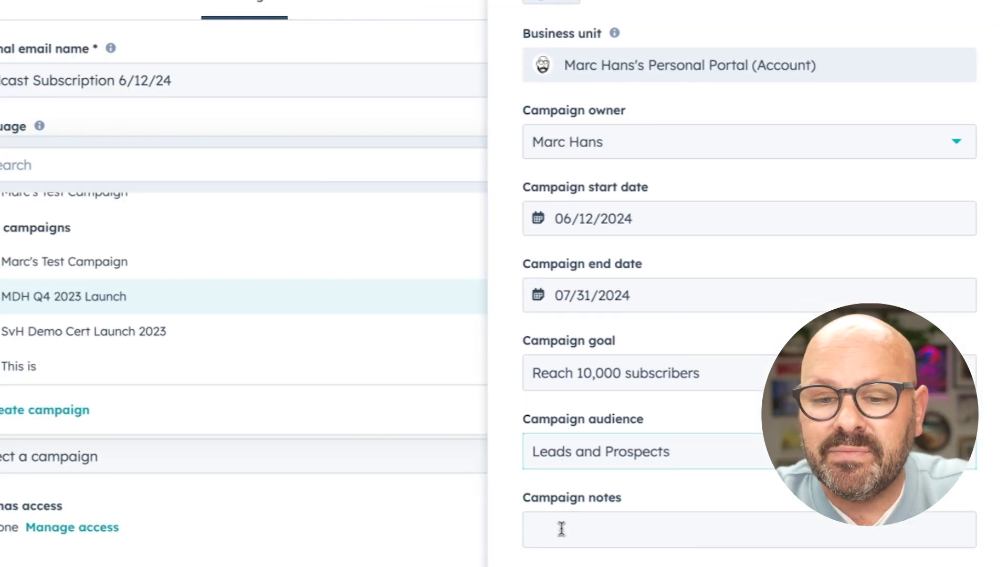
{"action": "left_click", "coordinate": [561, 529]}
{"action": "type", "text": "This is the summer 2024"}
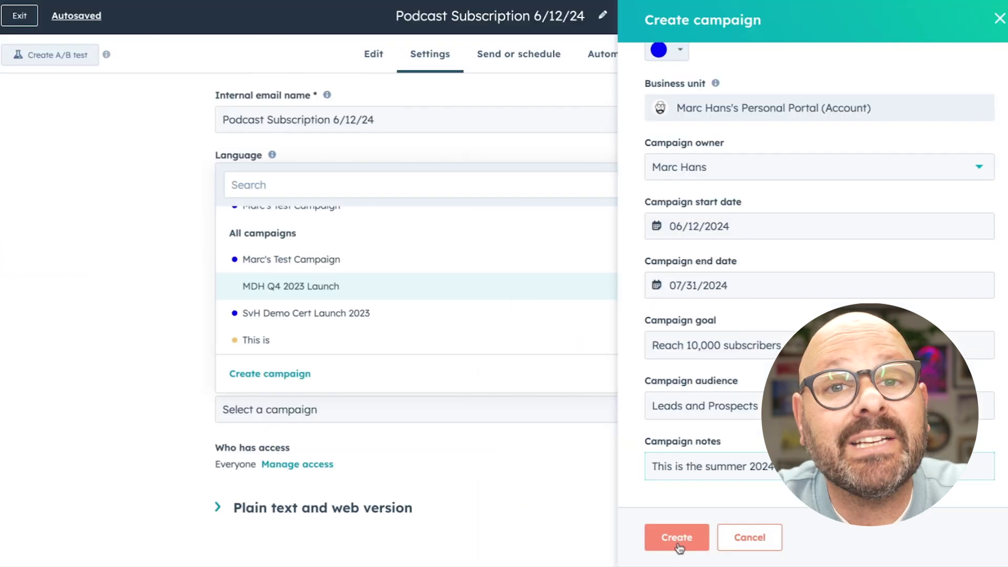
{"action": "left_click", "coordinate": [677, 537]}
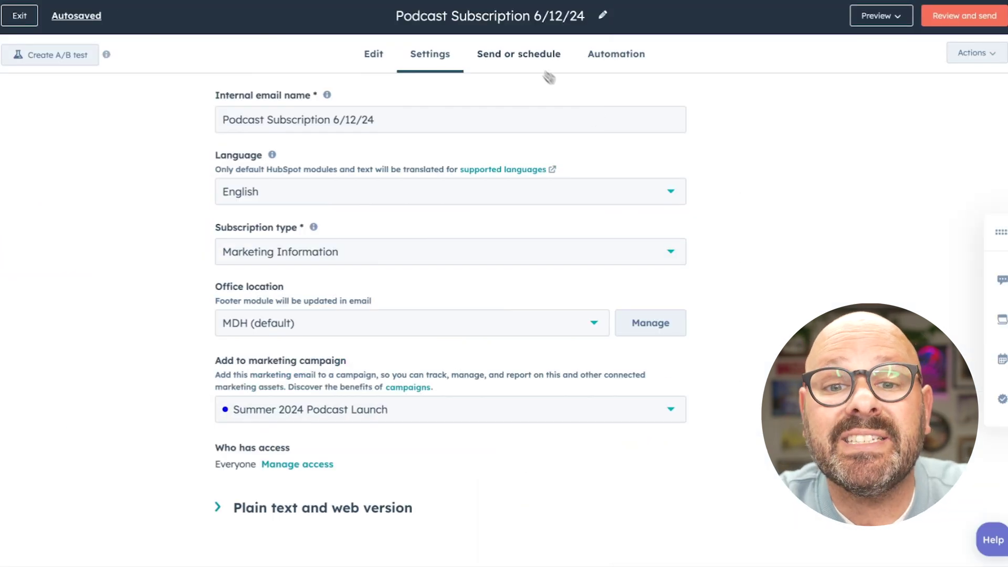
{"action": "left_click", "coordinate": [545, 69]}
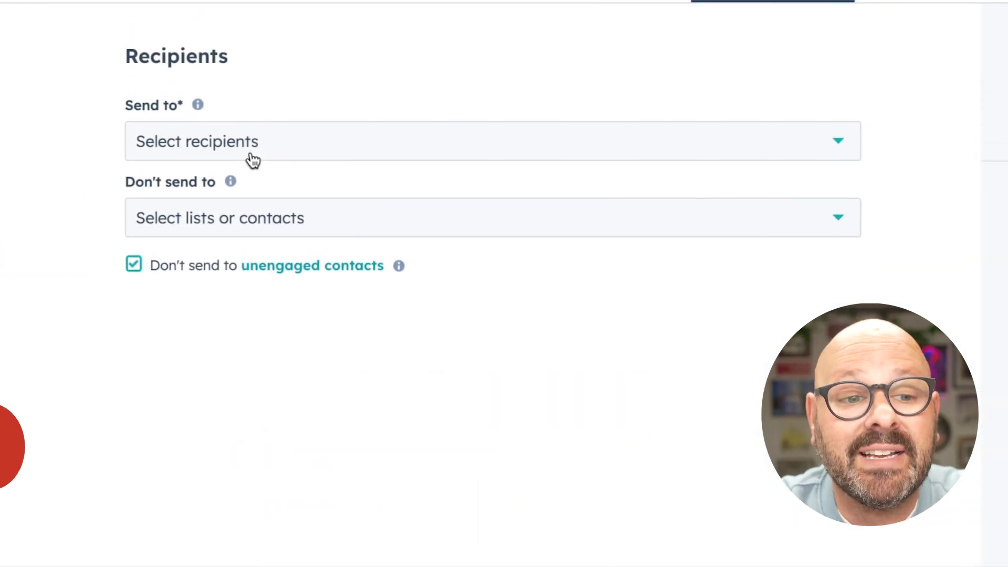
- Create a static recipient list named 'Summer 2024 Podcast Subscription' with a description
{"action": "left_click", "coordinate": [252, 155]}
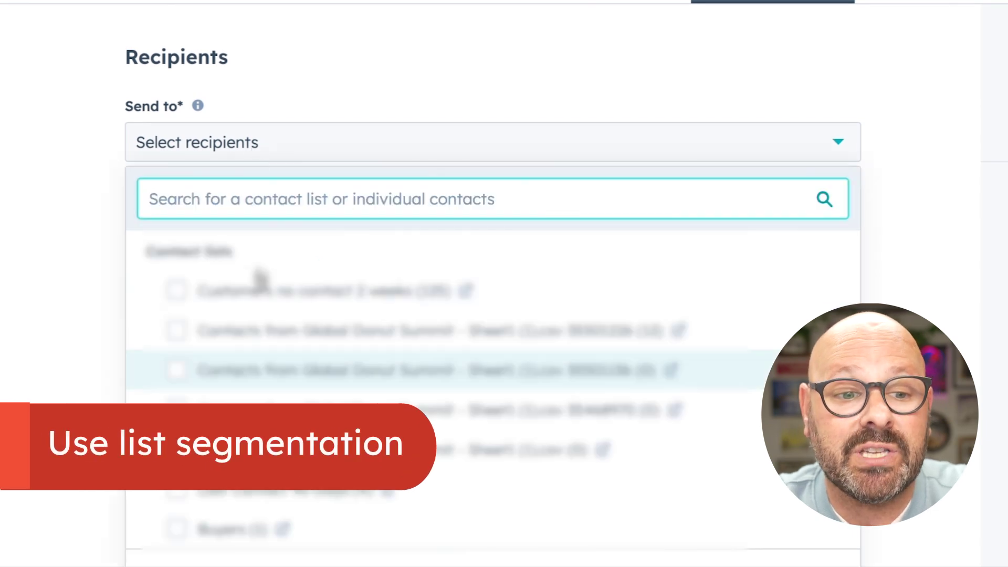
{"action": "scroll", "coordinate": [261, 283], "scroll_direction": "down", "scroll_amount": 10}
{"action": "scroll", "coordinate": [262, 352], "scroll_direction": "up", "scroll_amount": 10}
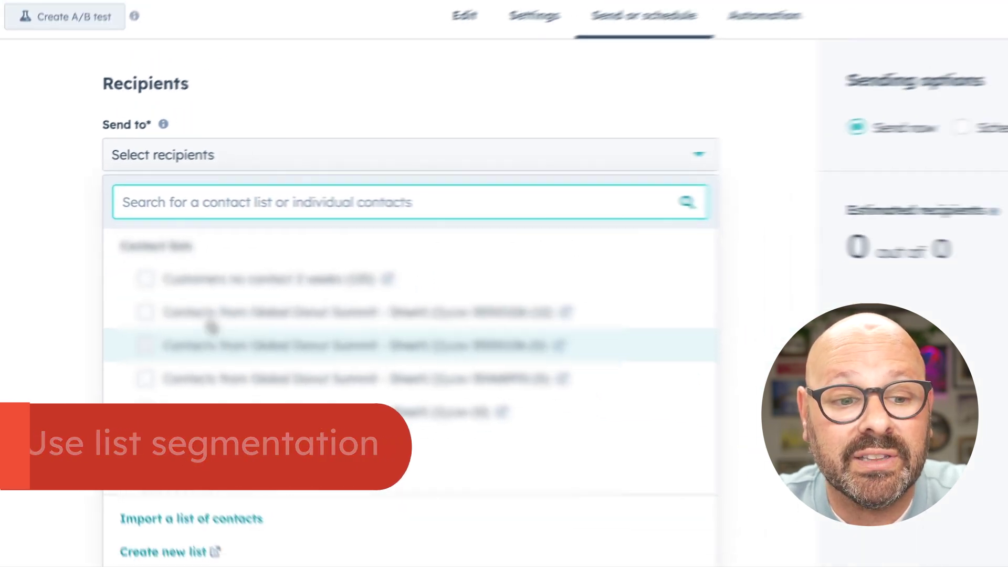
{"action": "scroll", "coordinate": [210, 327], "scroll_direction": "down", "scroll_amount": 5}
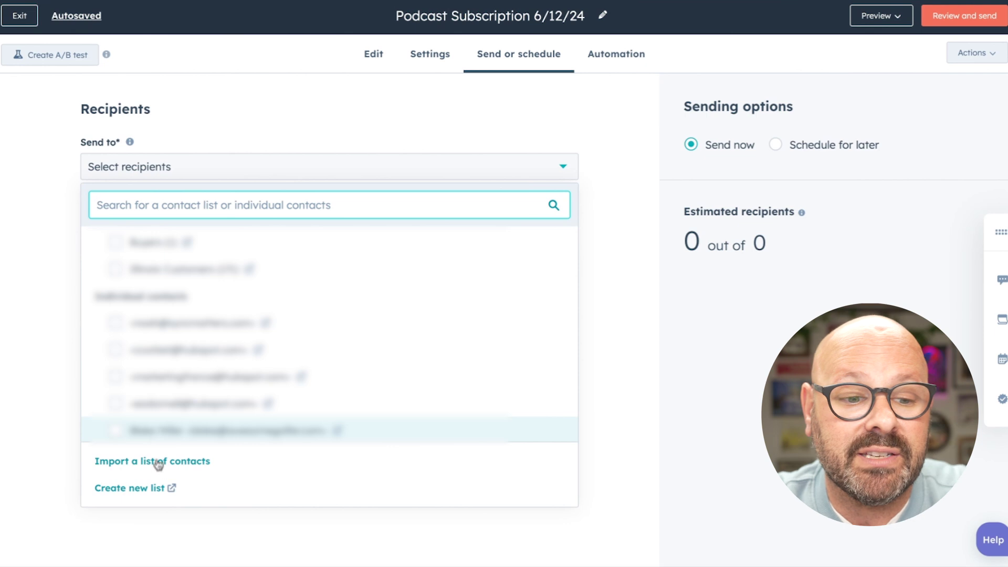
{"action": "left_click", "coordinate": [147, 487]}
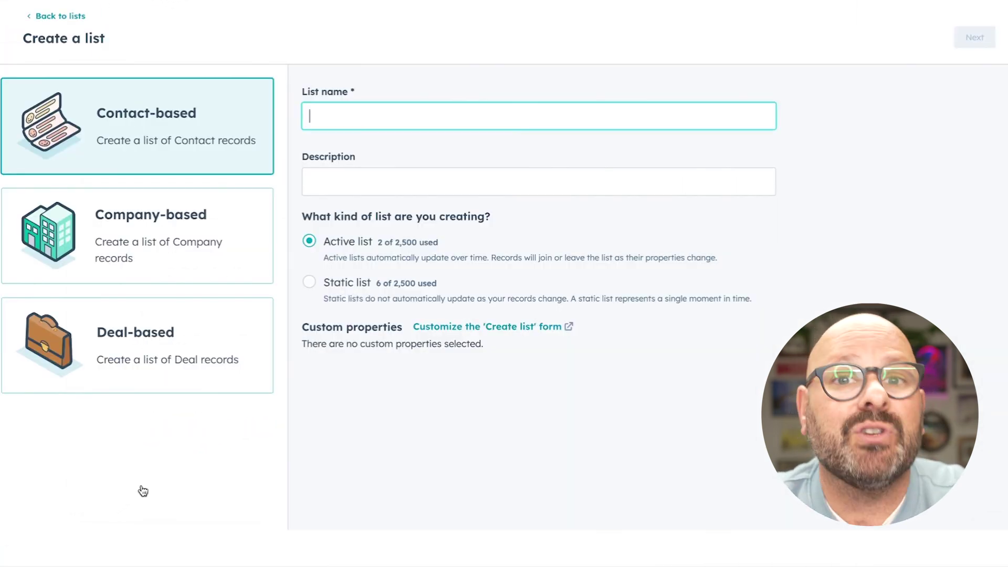
{"action": "type", "text": "Subscription"}
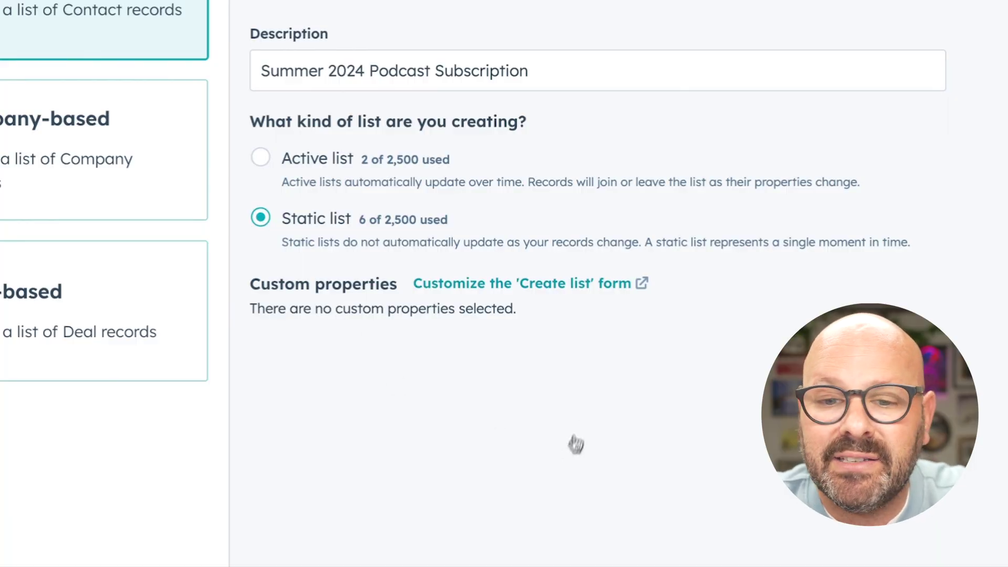
{"action": "left_click", "coordinate": [960, 29]}
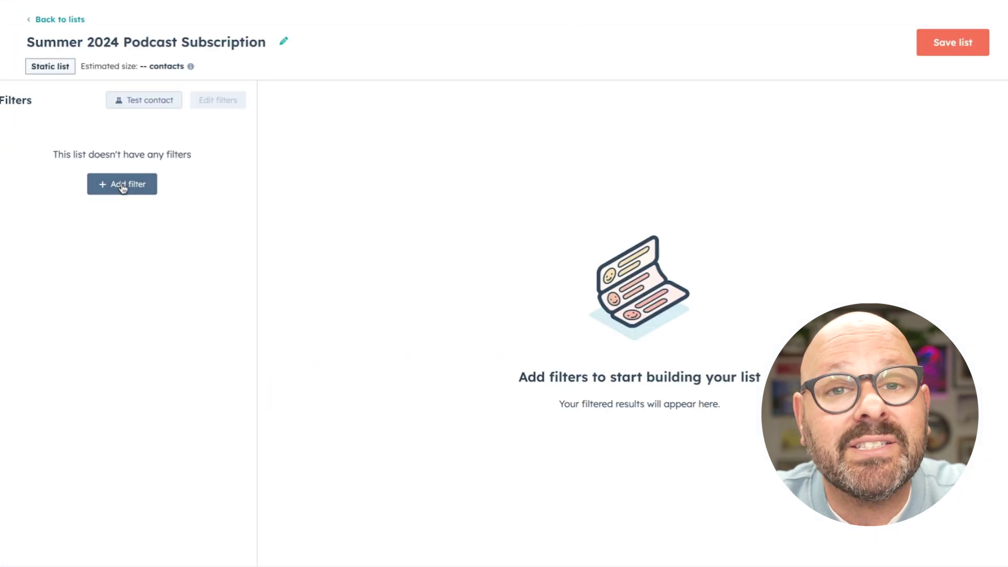
- Filter the list to contacts last contacted less than 365 days ago and save it
{"action": "left_click", "coordinate": [122, 186]}
{"action": "left_click", "coordinate": [315, 261]}
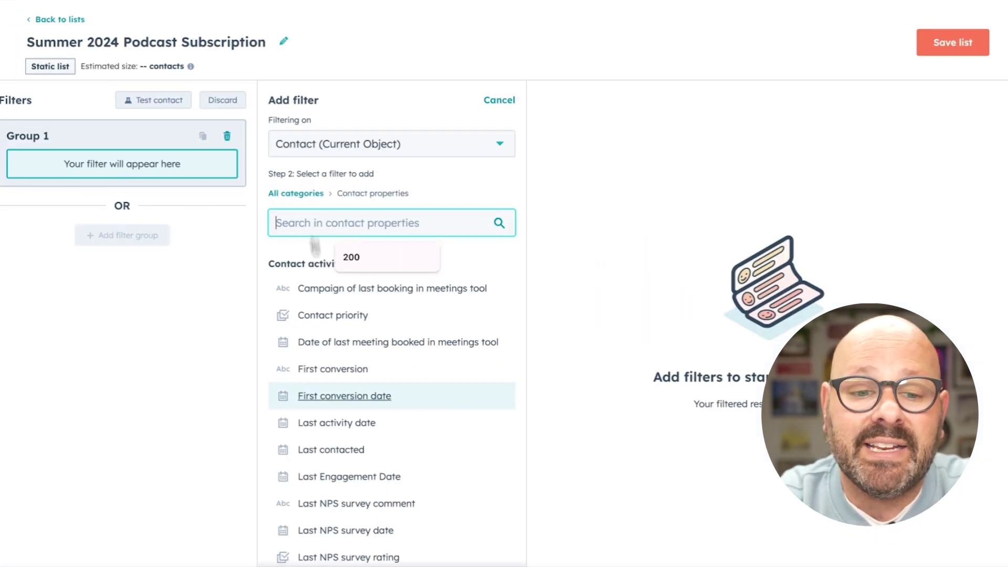
{"action": "scroll", "coordinate": [334, 399], "scroll_direction": "down", "scroll_amount": 3}
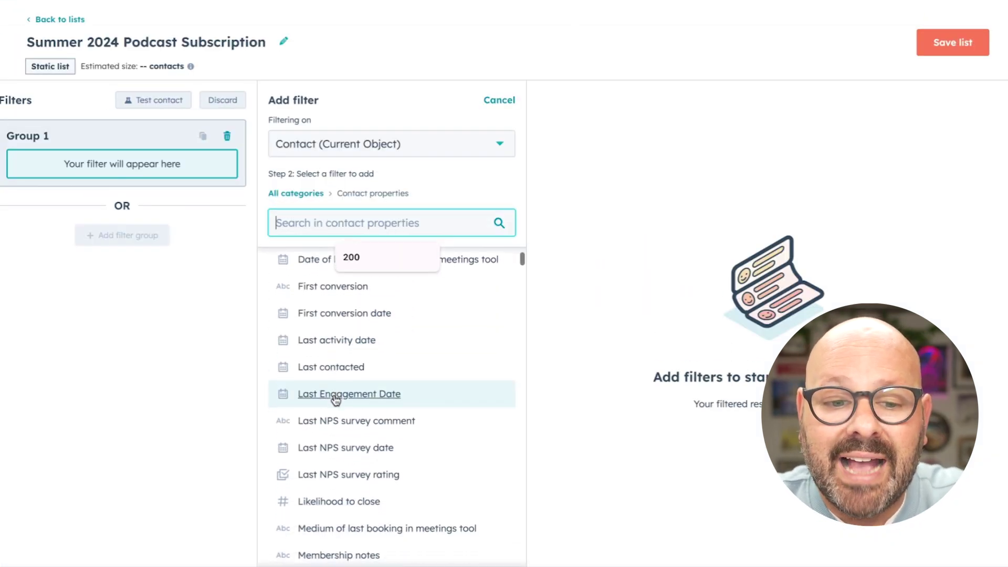
{"action": "left_click", "coordinate": [330, 367]}
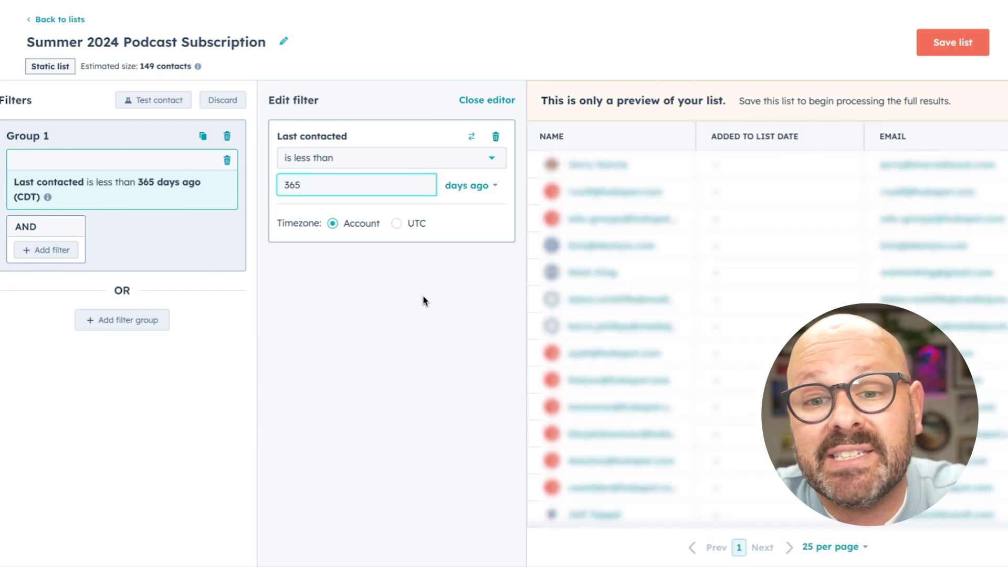
{"action": "scroll", "coordinate": [603, 294], "scroll_direction": "down", "scroll_amount": 1}
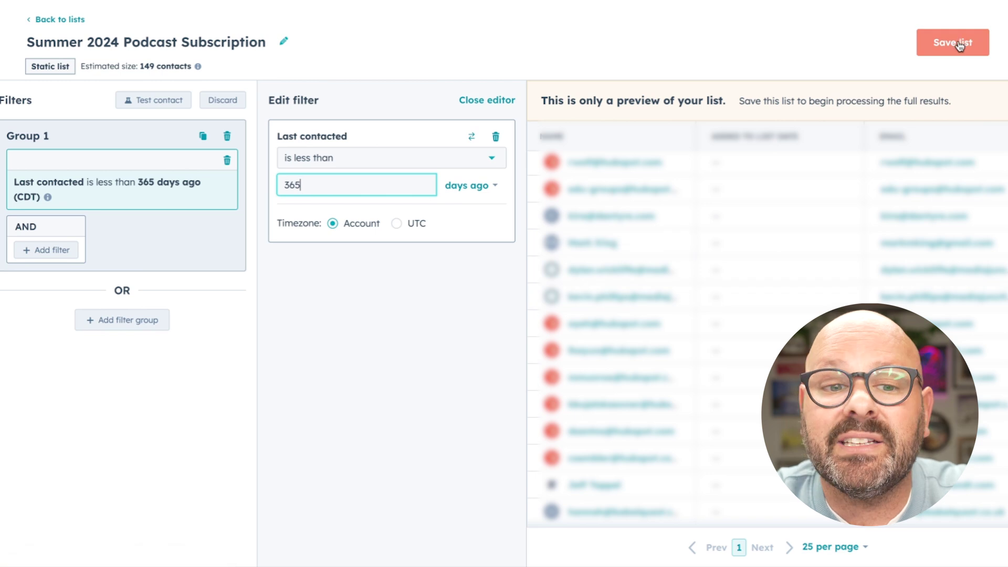
{"action": "left_click", "coordinate": [957, 45]}
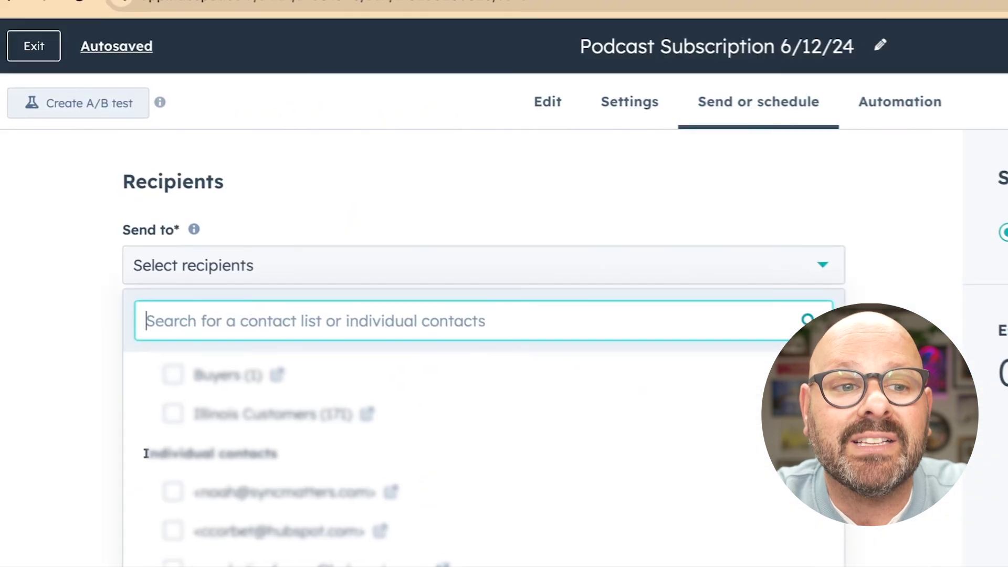
- Schedule the email to the Summer 2024 Podcast Subscription list for 06/13/2024, 4:02 PM, in contacts' time zones
{"action": "left_click", "coordinate": [360, 243]}
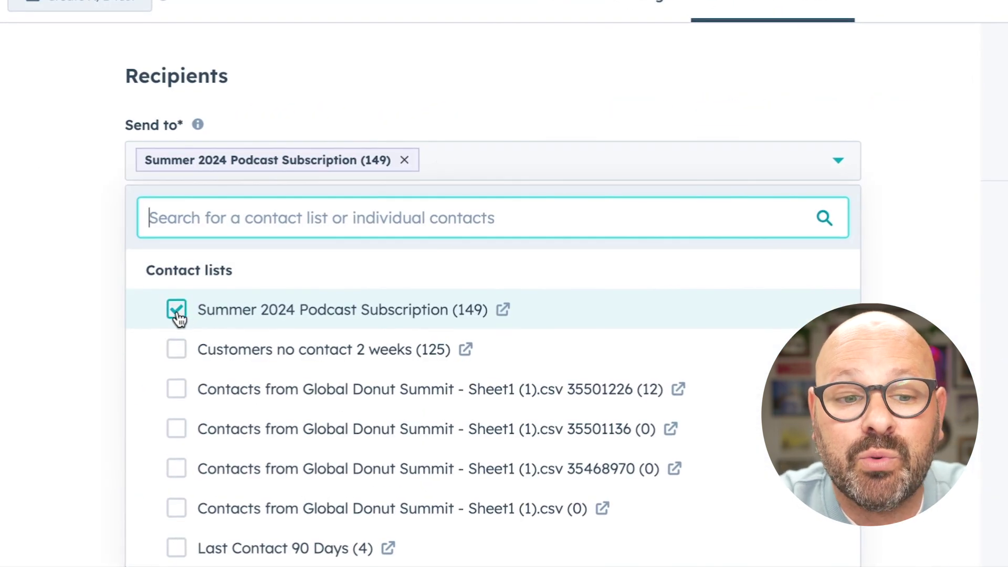
{"action": "left_click", "coordinate": [70, 300]}
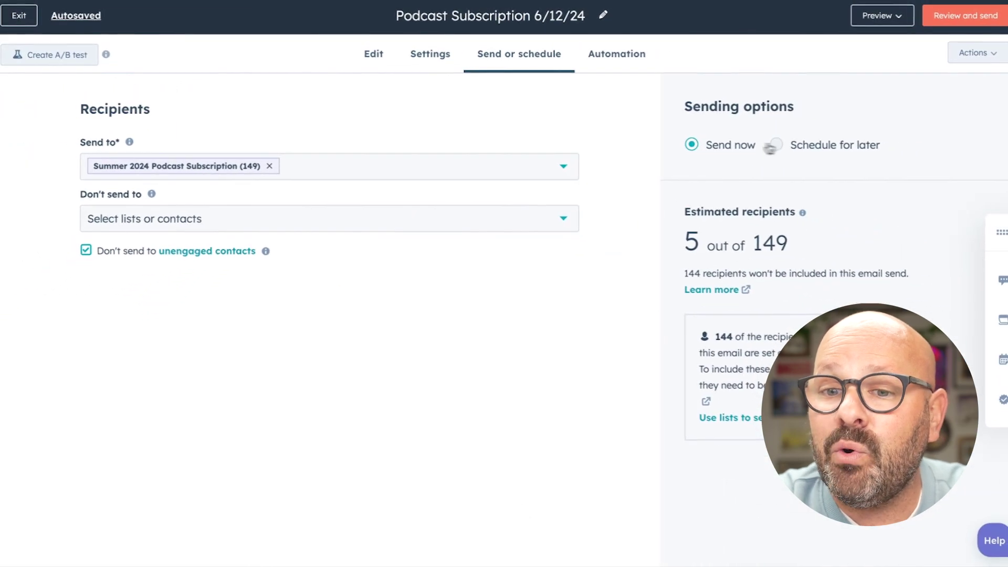
{"action": "left_click", "coordinate": [776, 145]}
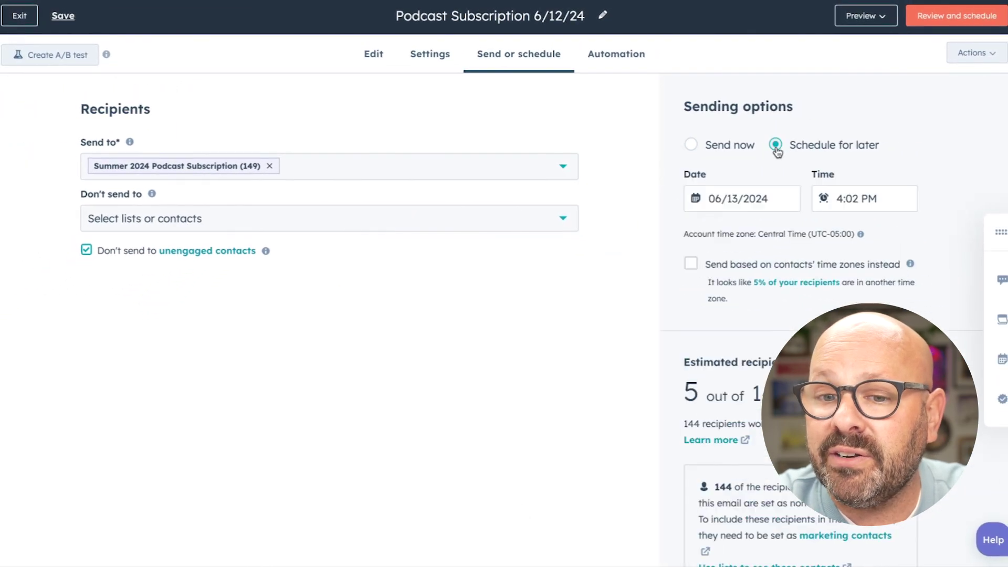
{"action": "left_click", "coordinate": [735, 198]}
{"action": "left_click", "coordinate": [861, 198]}
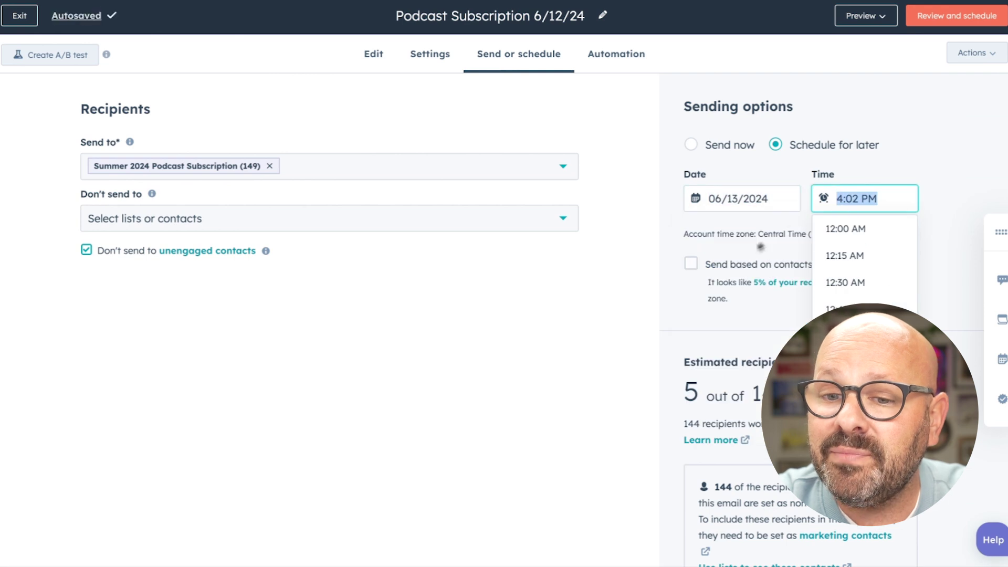
{"action": "left_click", "coordinate": [761, 247]}
{"action": "left_click", "coordinate": [691, 265]}
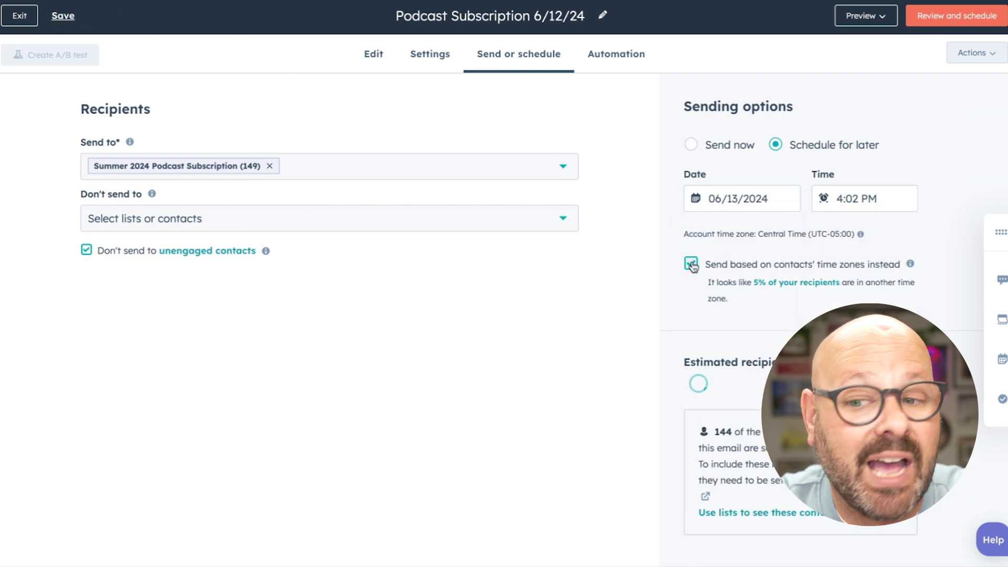
{"action": "scroll", "coordinate": [699, 279], "scroll_direction": "down", "scroll_amount": 1}
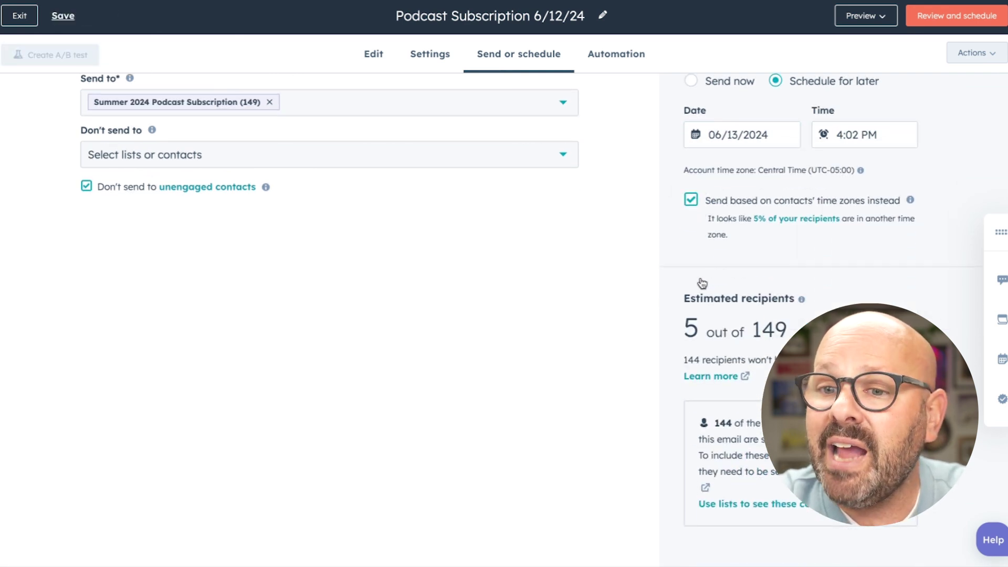
{"action": "scroll", "coordinate": [702, 283], "scroll_direction": "up", "scroll_amount": 1}
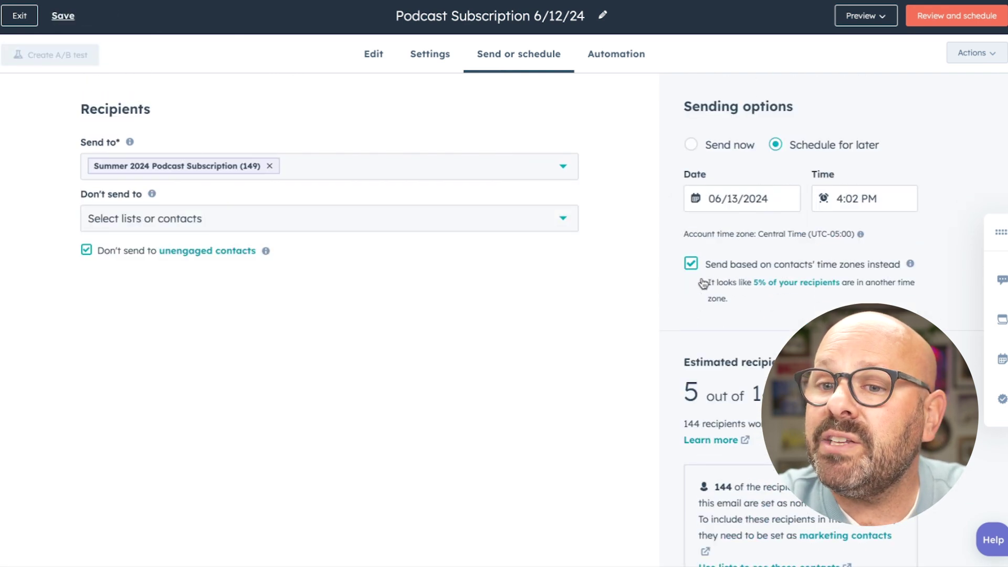
{"action": "left_click", "coordinate": [935, 25]}
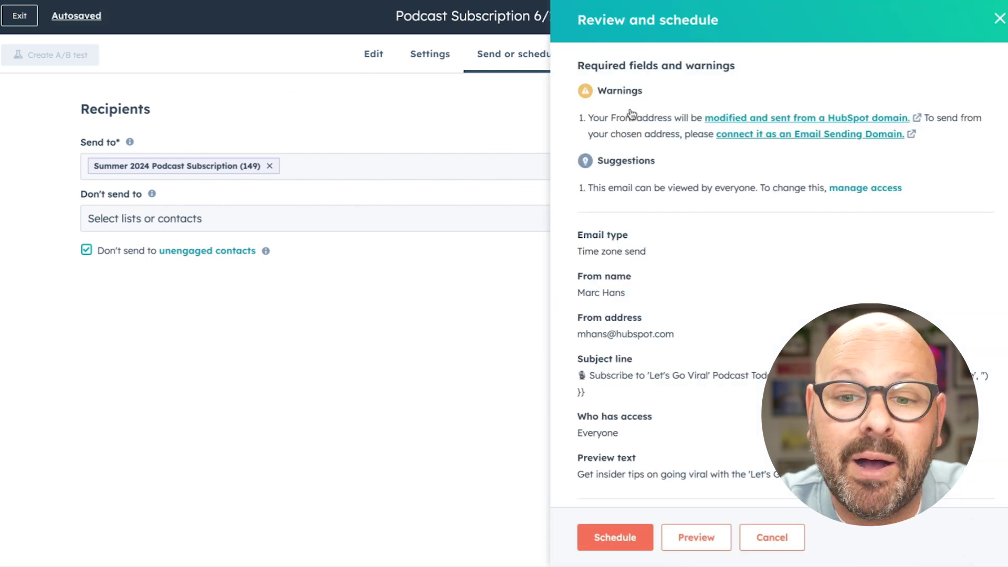
- Scroll through the review summary to check the email's warnings and details
{"action": "scroll", "coordinate": [631, 152], "scroll_direction": "down", "scroll_amount": 1}
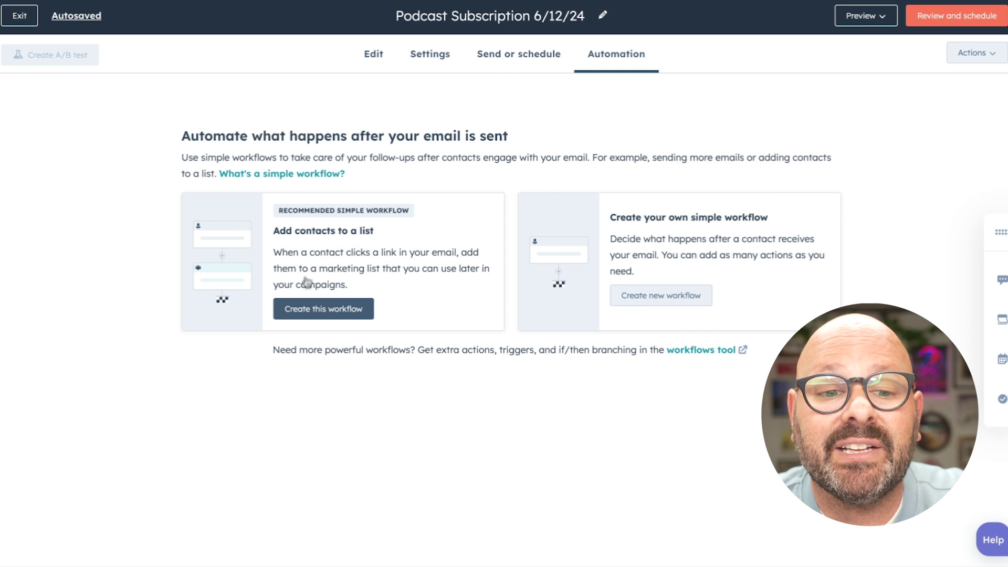
- Create the recommended workflow adding link-clicking contacts to a static list and inspect its trigger and action
{"action": "left_click", "coordinate": [307, 311]}
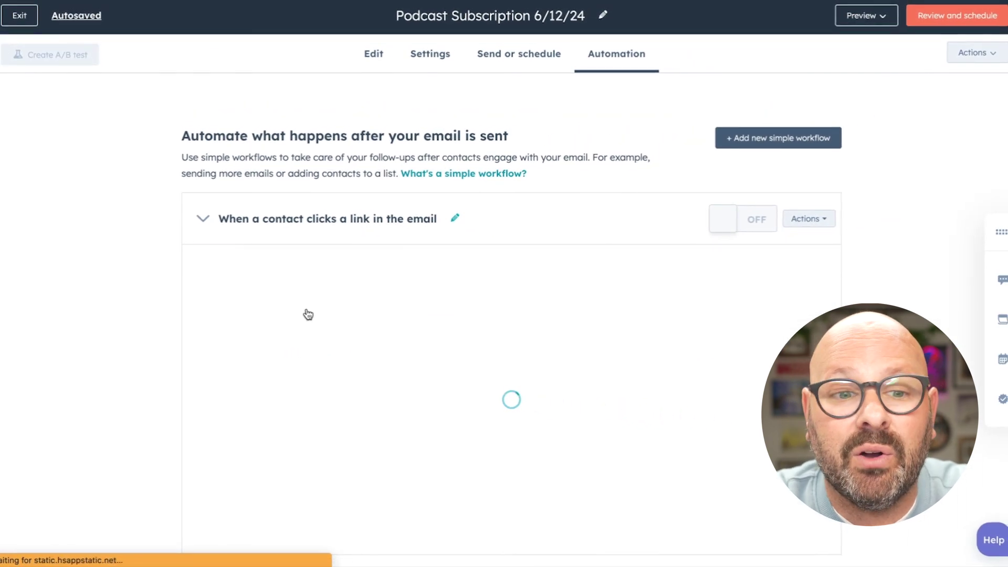
{"action": "scroll", "coordinate": [385, 265], "scroll_direction": "down", "scroll_amount": 1}
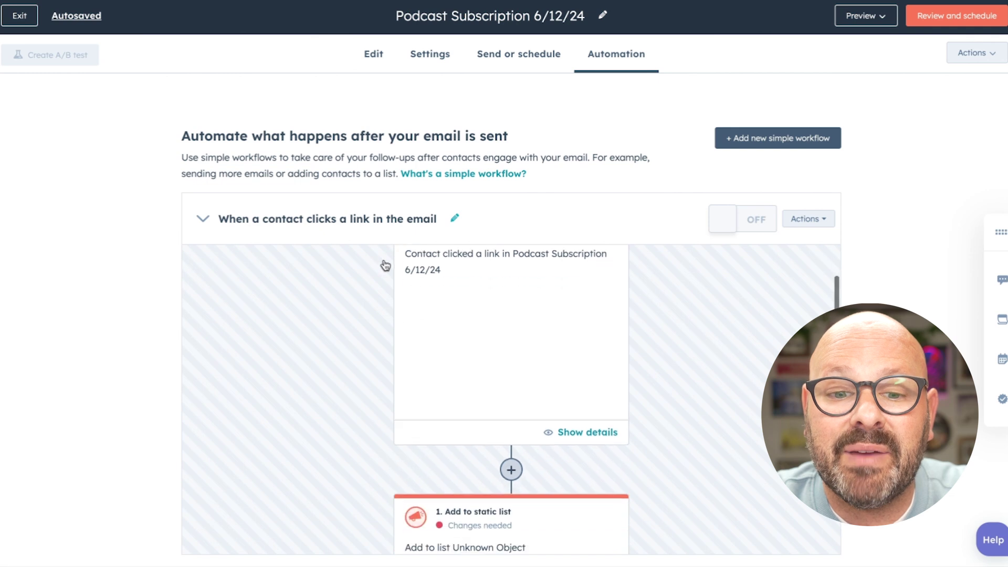
{"action": "scroll", "coordinate": [386, 265], "scroll_direction": "down", "scroll_amount": 1}
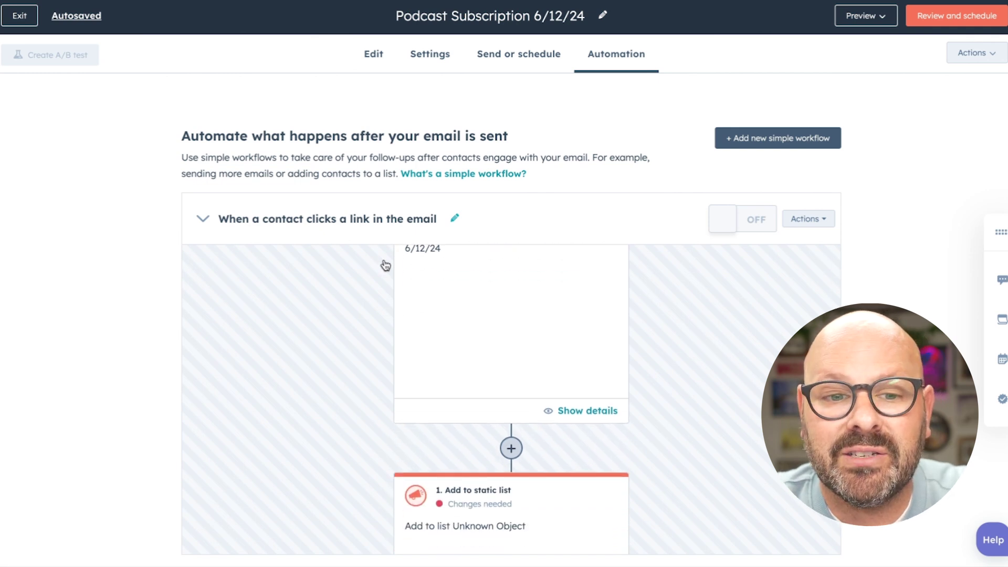
{"action": "scroll", "coordinate": [385, 265], "scroll_direction": "up", "scroll_amount": 2}
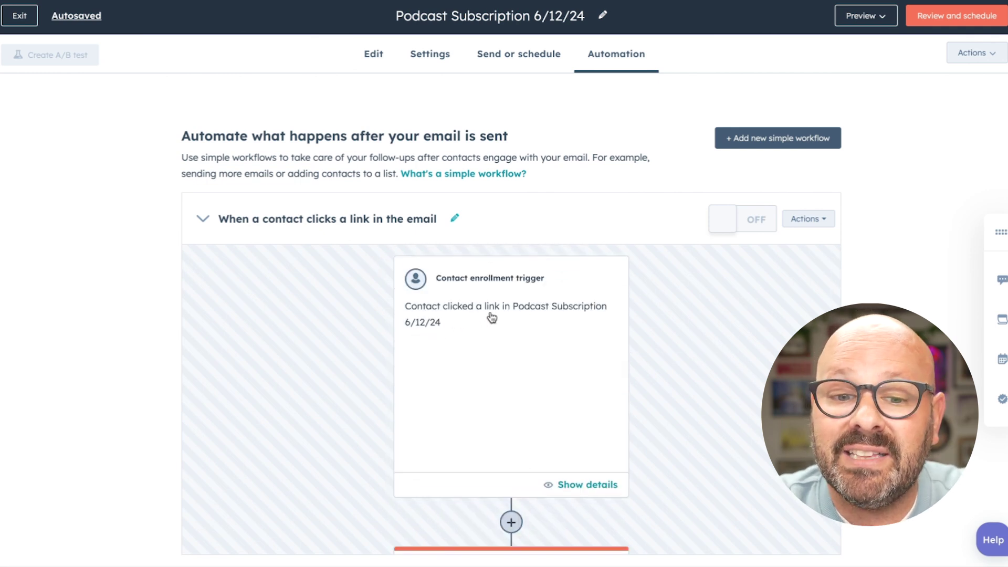
{"action": "scroll", "coordinate": [492, 317], "scroll_direction": "down", "scroll_amount": 4}
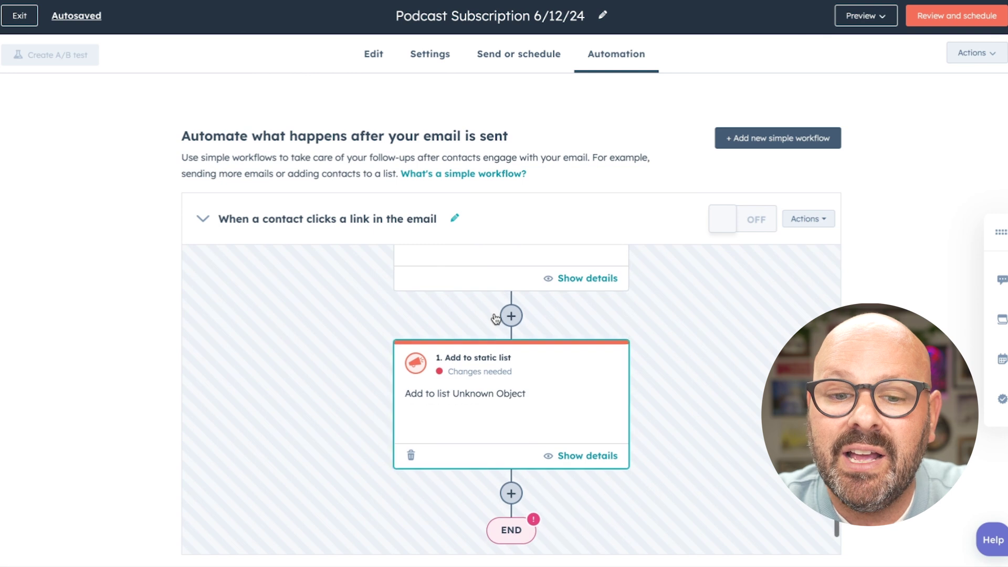
{"action": "scroll", "coordinate": [487, 371], "scroll_direction": "down", "scroll_amount": 3}
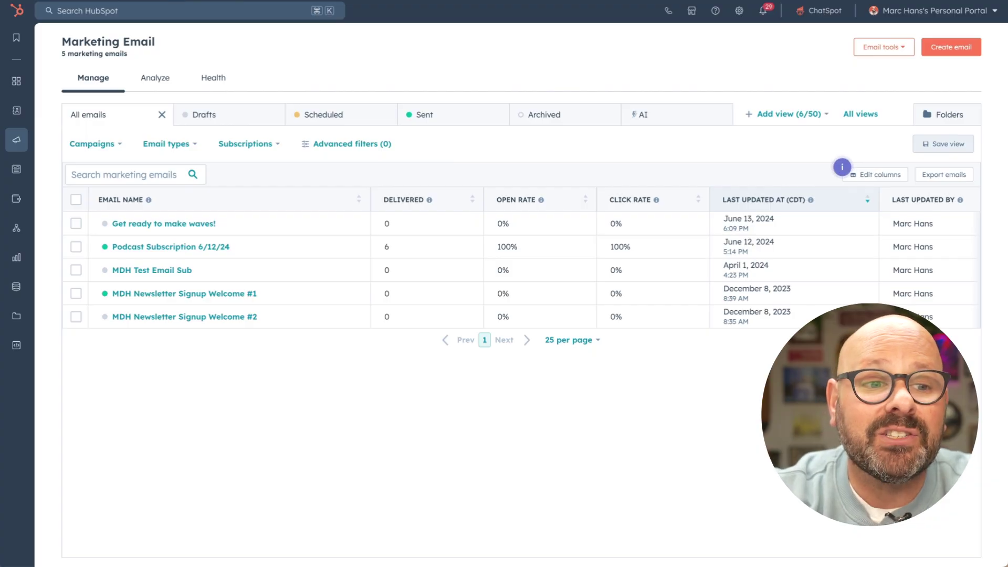
- Go to the contact Lists page and start creating a new list
{"action": "mouse_move", "coordinate": [3, 101]}
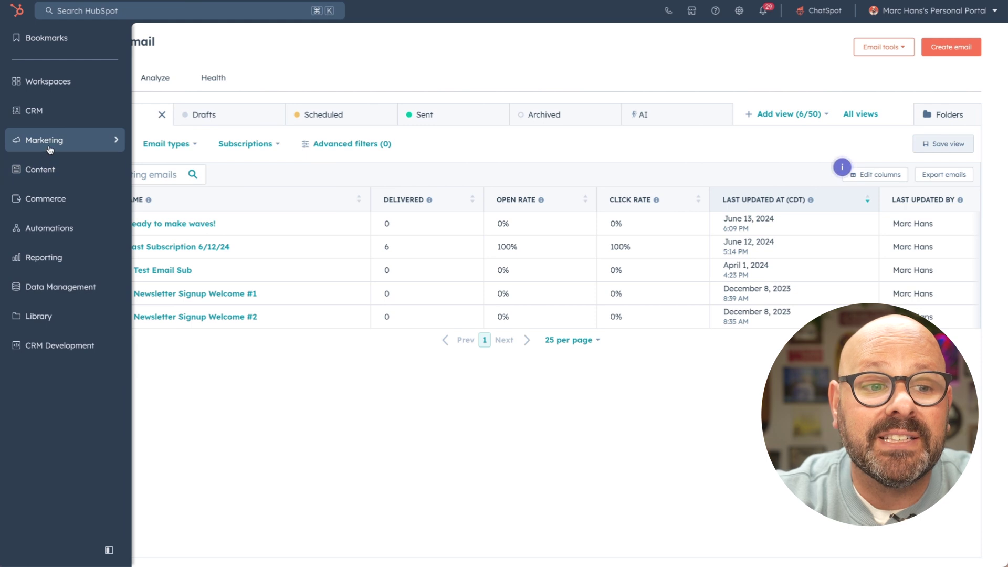
{"action": "mouse_move", "coordinate": [44, 113]}
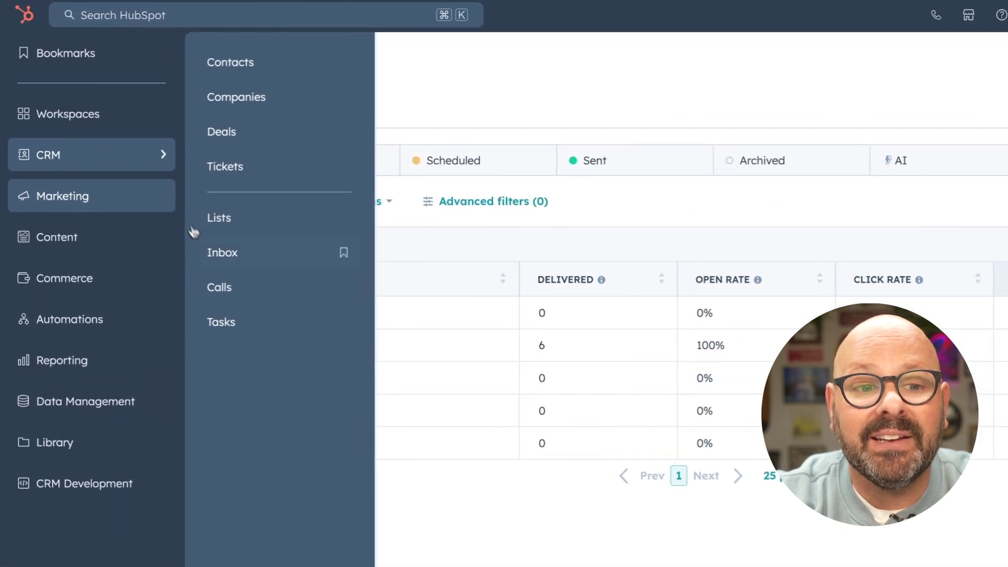
{"action": "left_click", "coordinate": [226, 218]}
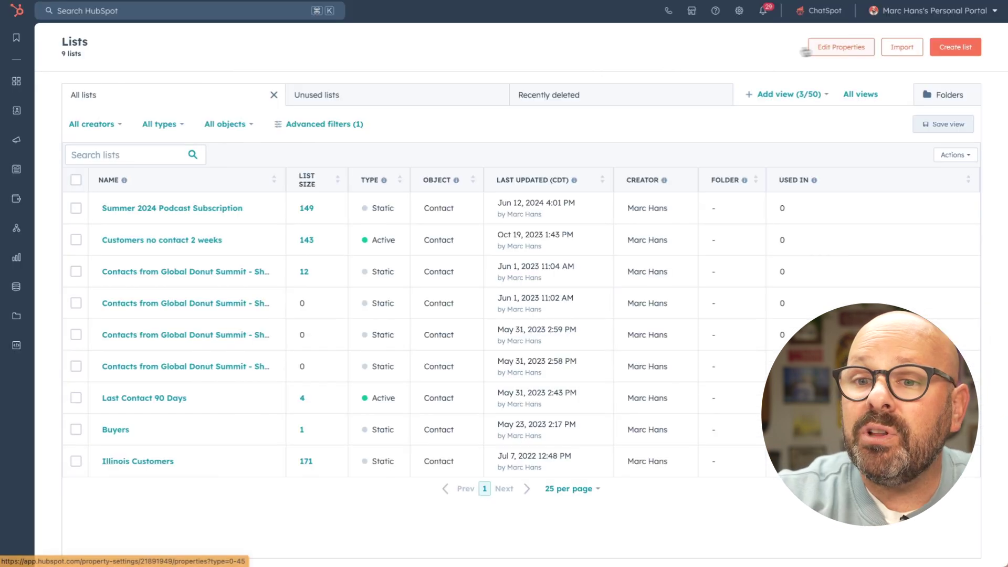
{"action": "left_click", "coordinate": [949, 48]}
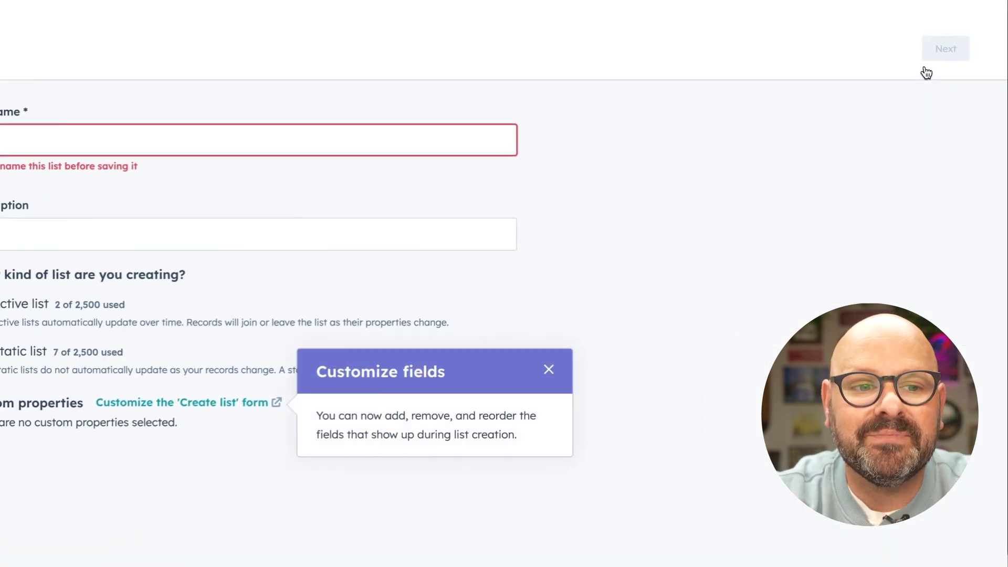
- Name the active list 'People who did not engage with podcast subscription email' with a matching description
{"action": "left_click", "coordinate": [309, 150]}
{"action": "type", "text": "People who did not engage with podcast subscrti"}
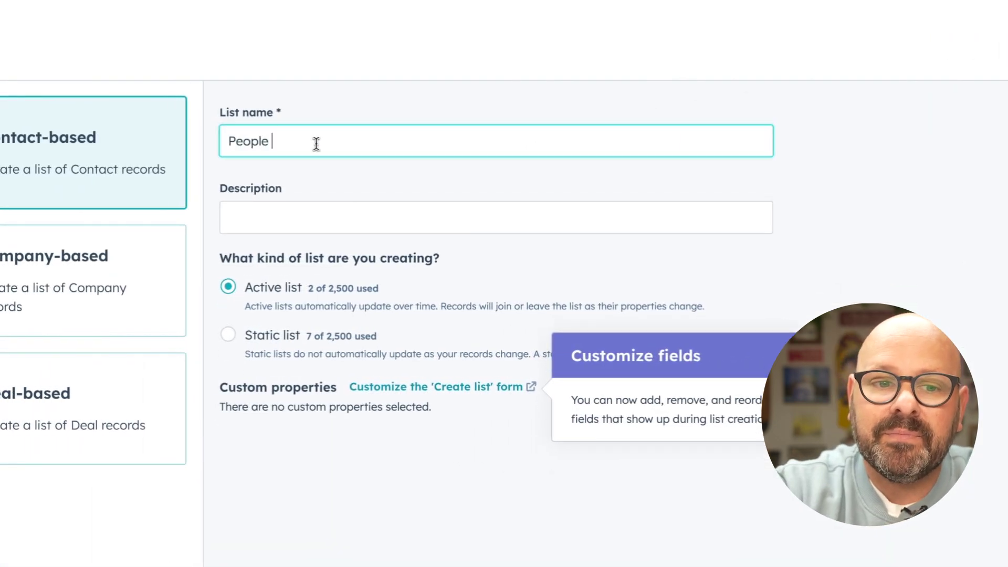
{"action": "key", "text": "BackSpace"}
{"action": "key", "text": "BackSpace"}
{"action": "type", "text": "iption email"}
{"action": "left_click", "coordinate": [285, 225]}
{"action": "type", "text": "People who did not engage with podcast subscription email"}
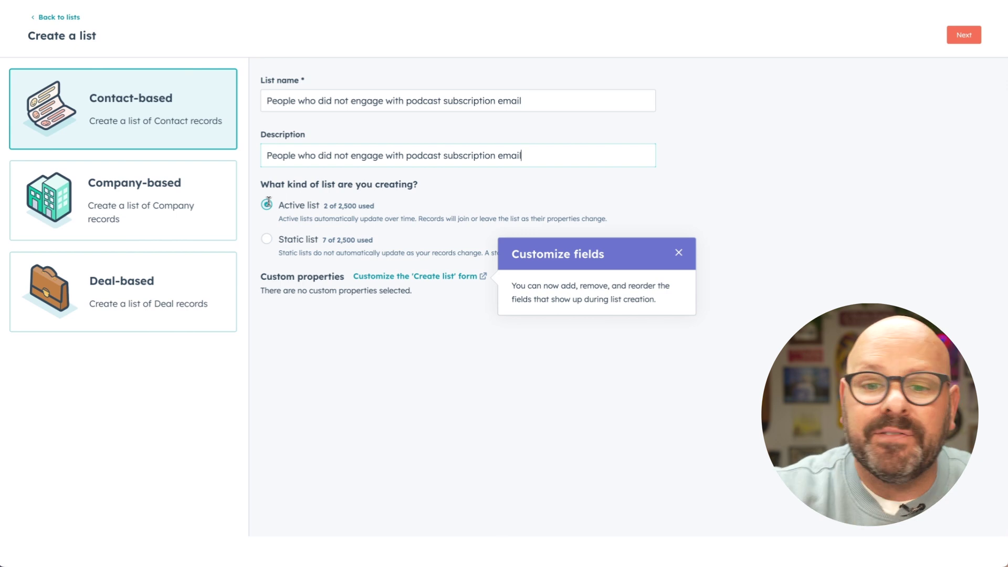
{"action": "left_click", "coordinate": [964, 36]}
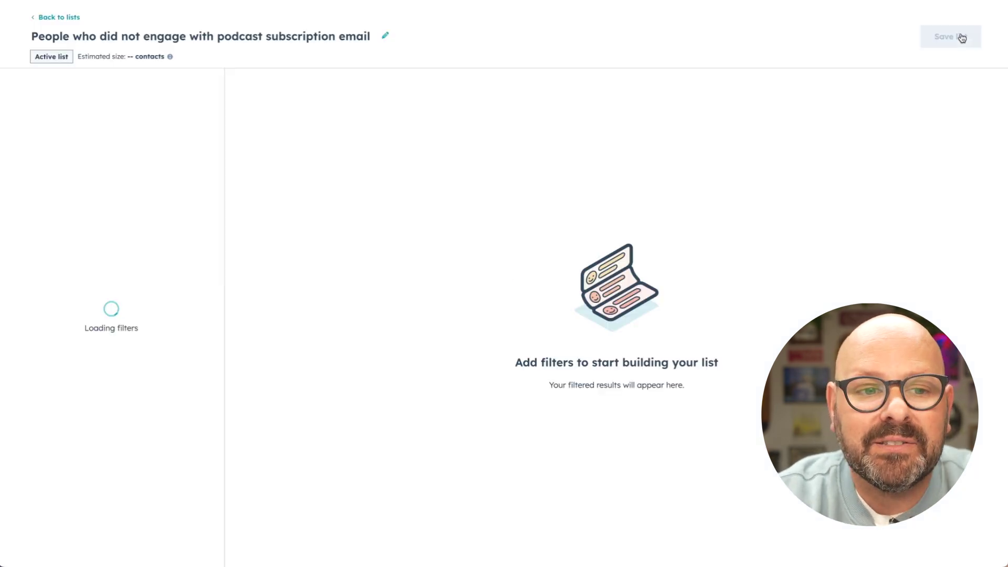
- Filter the list to contacts sent Podcast Subscription 6/12/24 who didn't click a link, and save it
{"action": "left_click", "coordinate": [119, 157]}
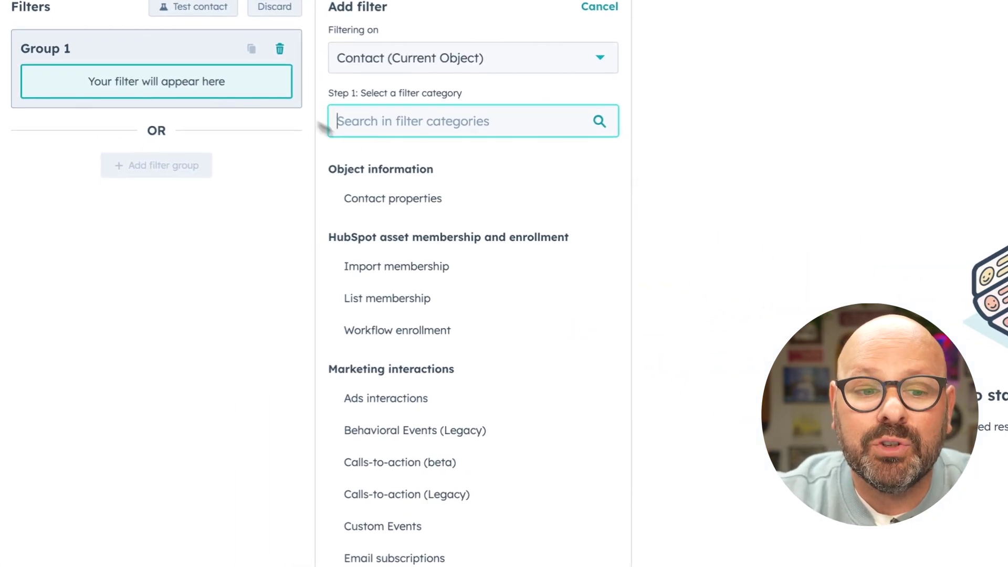
{"action": "scroll", "coordinate": [421, 317], "scroll_direction": "down", "scroll_amount": 3}
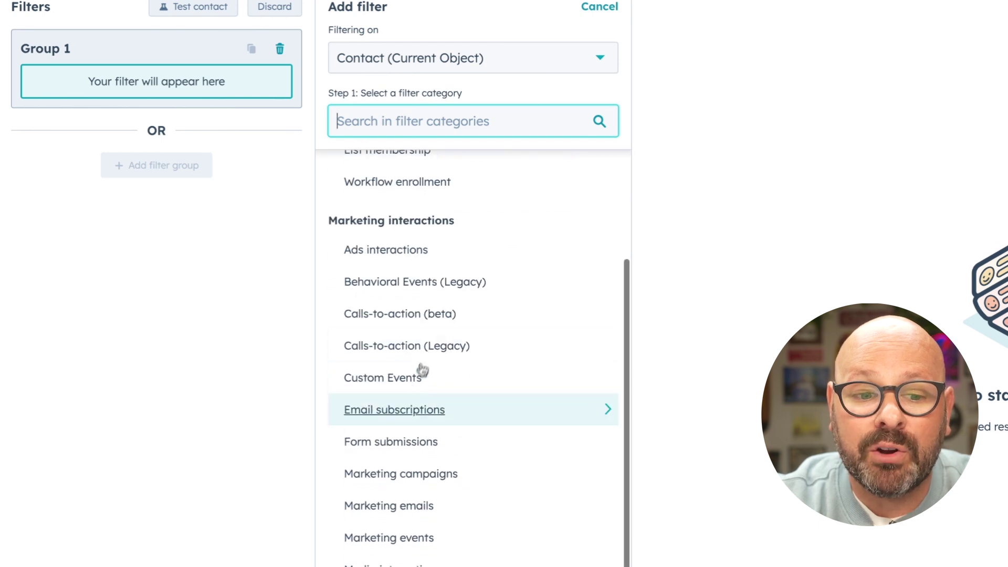
{"action": "left_click", "coordinate": [397, 501]}
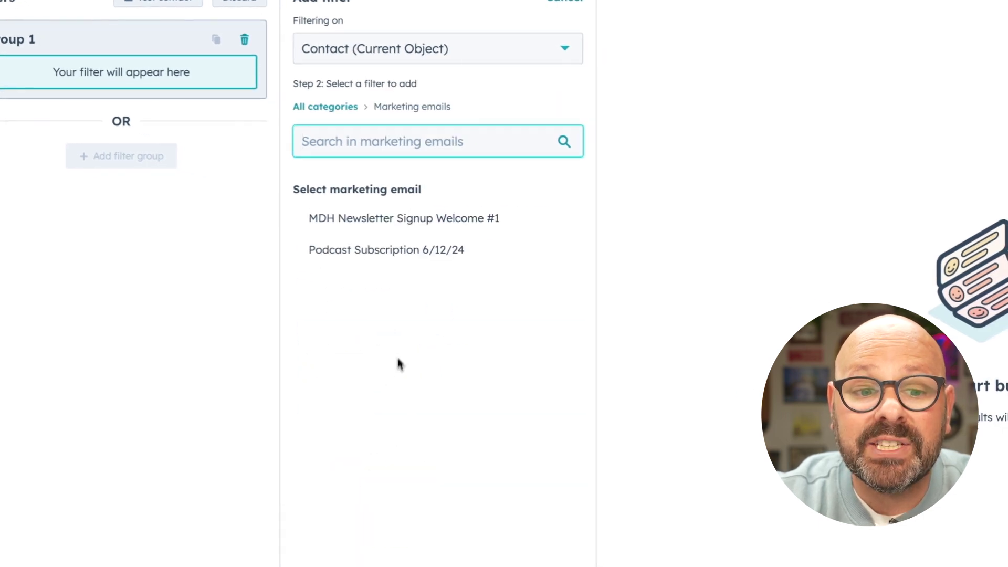
{"action": "left_click", "coordinate": [377, 252]}
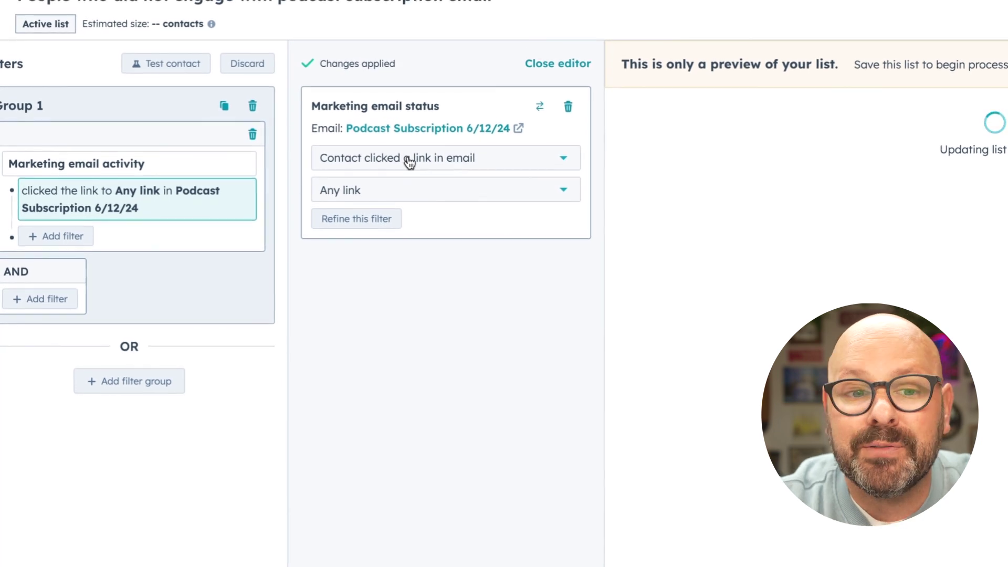
{"action": "left_click", "coordinate": [409, 162]}
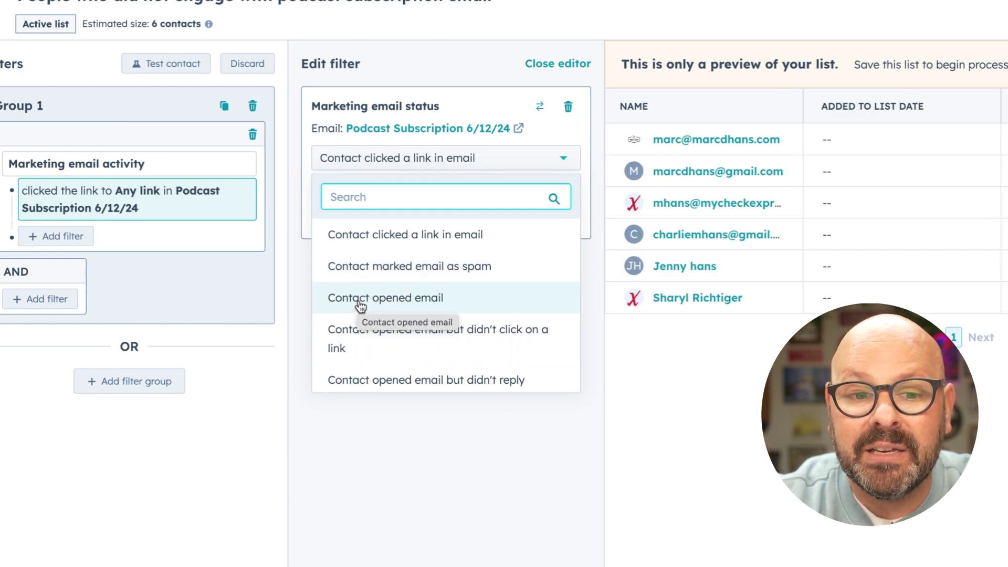
{"action": "scroll", "coordinate": [361, 306], "scroll_direction": "down", "scroll_amount": 3}
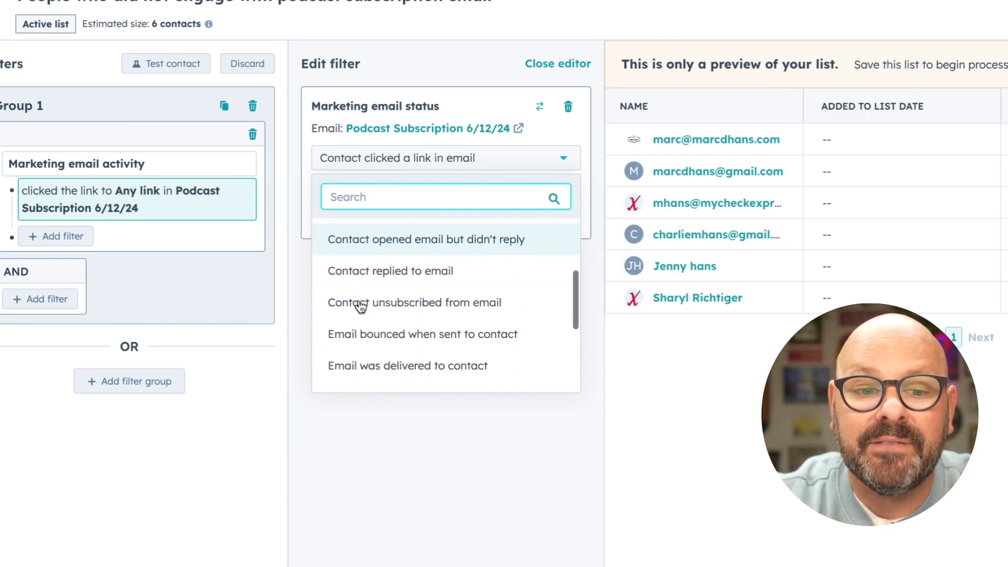
{"action": "scroll", "coordinate": [364, 301], "scroll_direction": "down", "scroll_amount": 1}
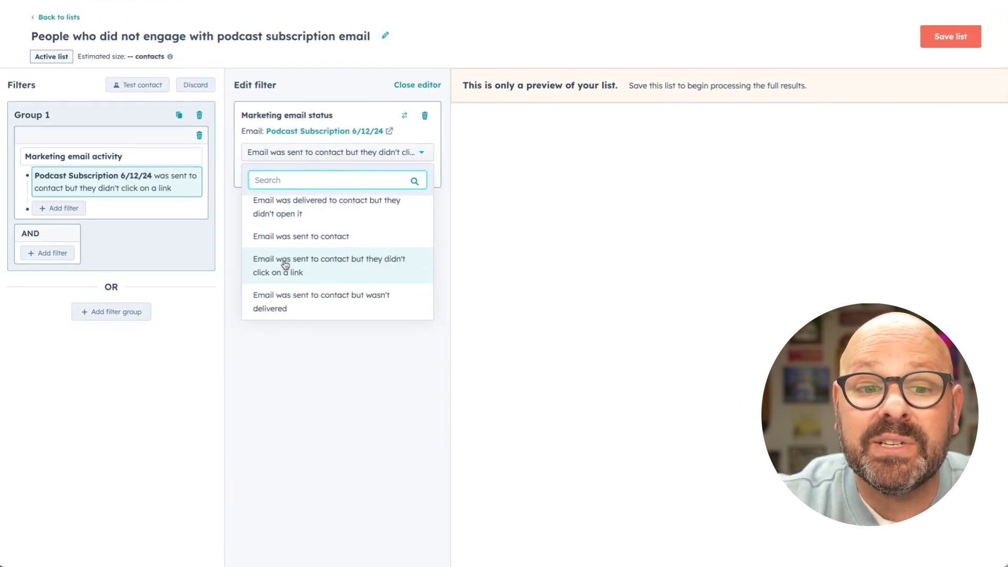
{"action": "left_click", "coordinate": [320, 276]}
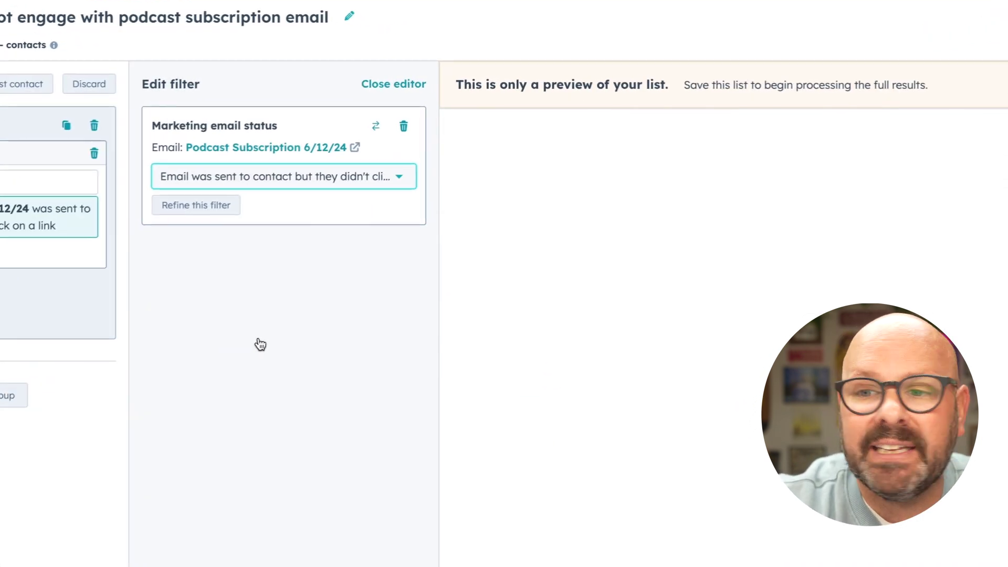
{"action": "left_click", "coordinate": [963, 54]}
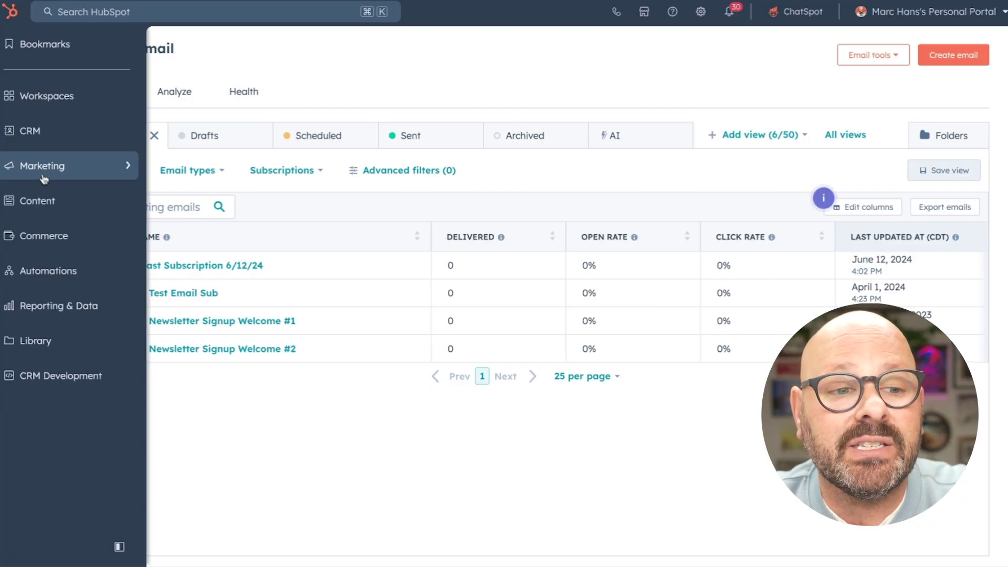
- Create a new embedded form from the Forms page using the newsletter sign-up template
{"action": "mouse_move", "coordinate": [13, 168]}
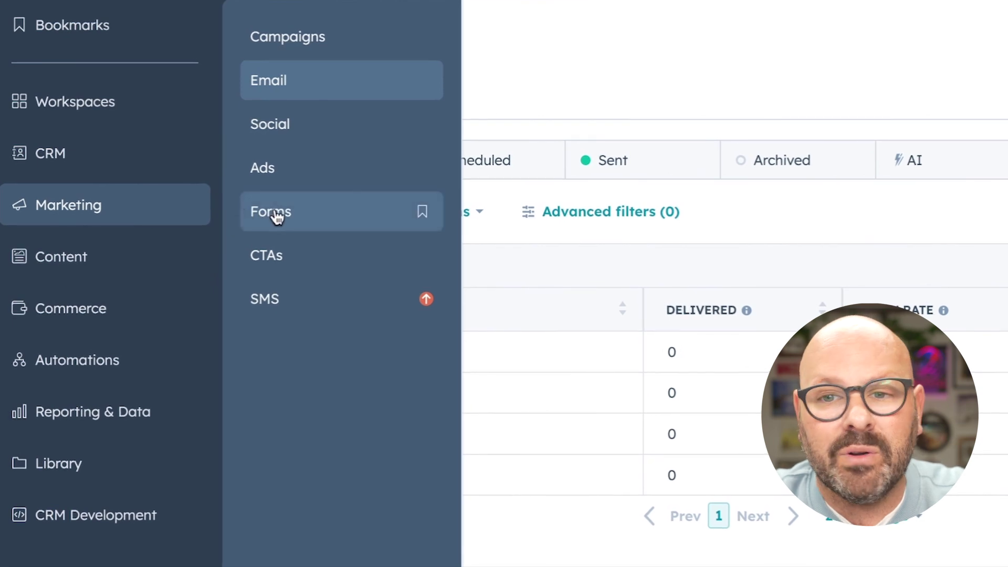
{"action": "left_click", "coordinate": [277, 212]}
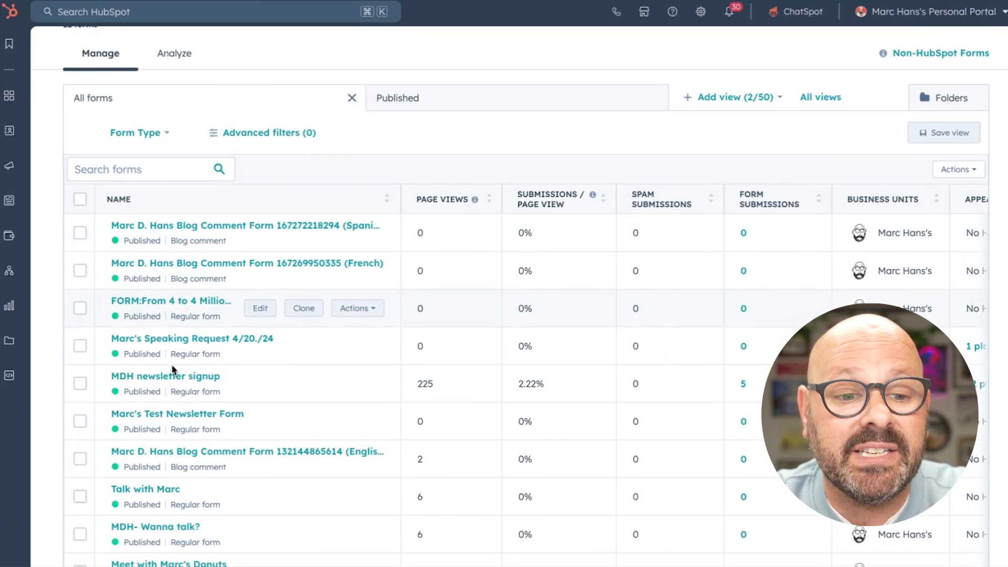
{"action": "scroll", "coordinate": [174, 307], "scroll_direction": "down", "scroll_amount": 3}
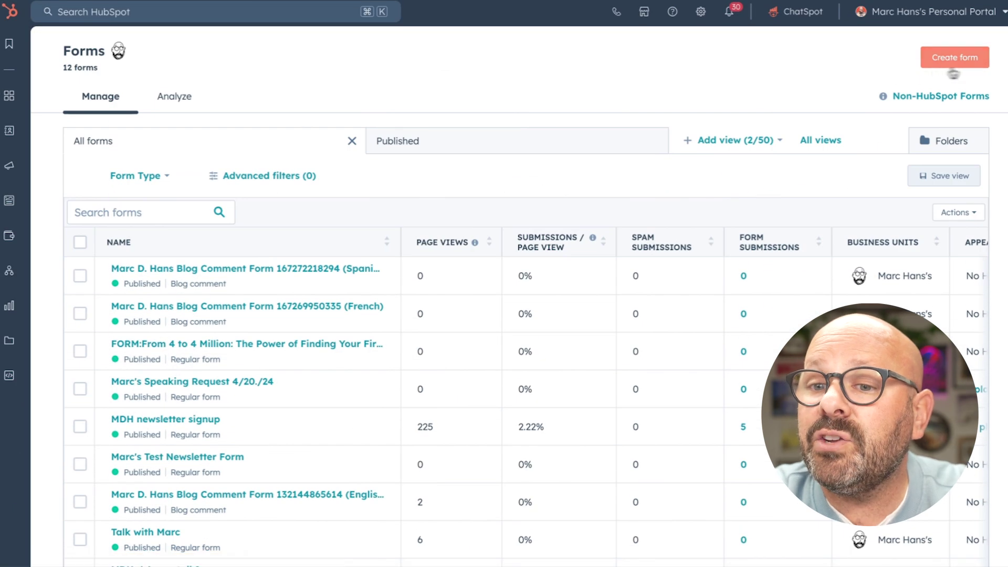
{"action": "left_click", "coordinate": [955, 57]}
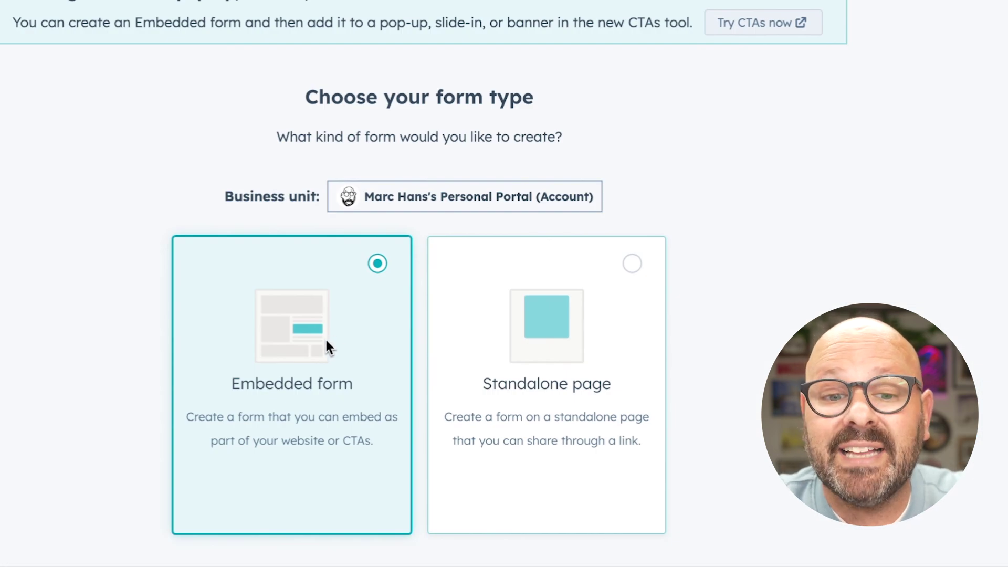
{"action": "left_click", "coordinate": [967, 44]}
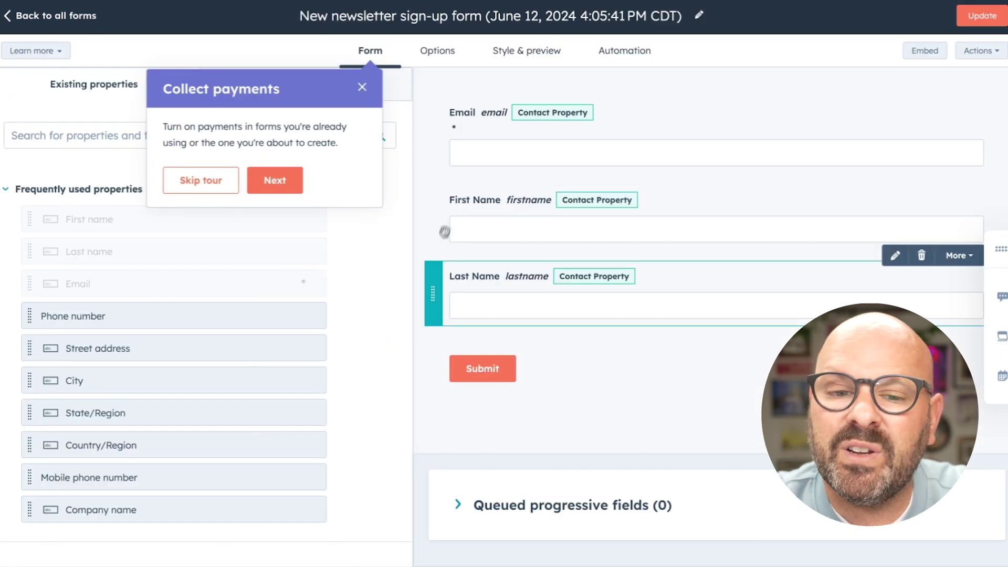
- Drag the Last Name field onto First Name's row, then scroll to check the form
{"action": "left_click_drag", "start_coordinate": [434, 285], "coordinate": [966, 220]}
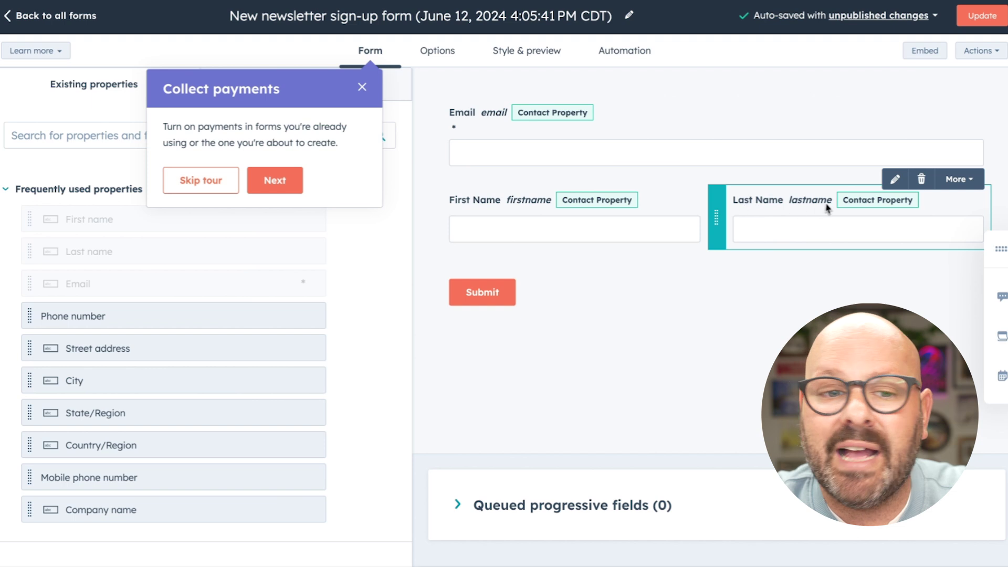
{"action": "scroll", "coordinate": [233, 317], "scroll_direction": "down", "scroll_amount": 3}
{"action": "scroll", "coordinate": [118, 343], "scroll_direction": "down", "scroll_amount": 4}
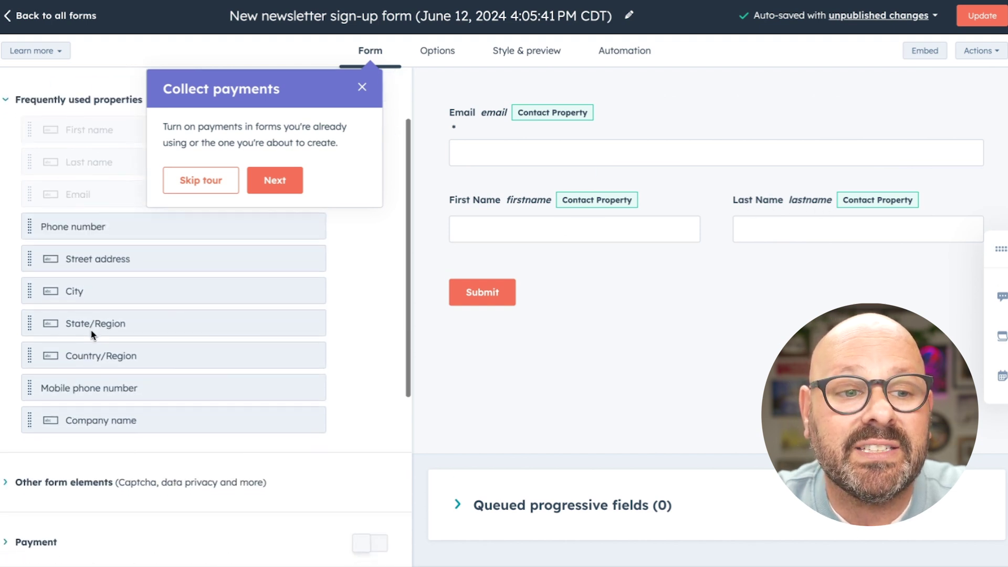
{"action": "scroll", "coordinate": [91, 335], "scroll_direction": "down", "scroll_amount": 5}
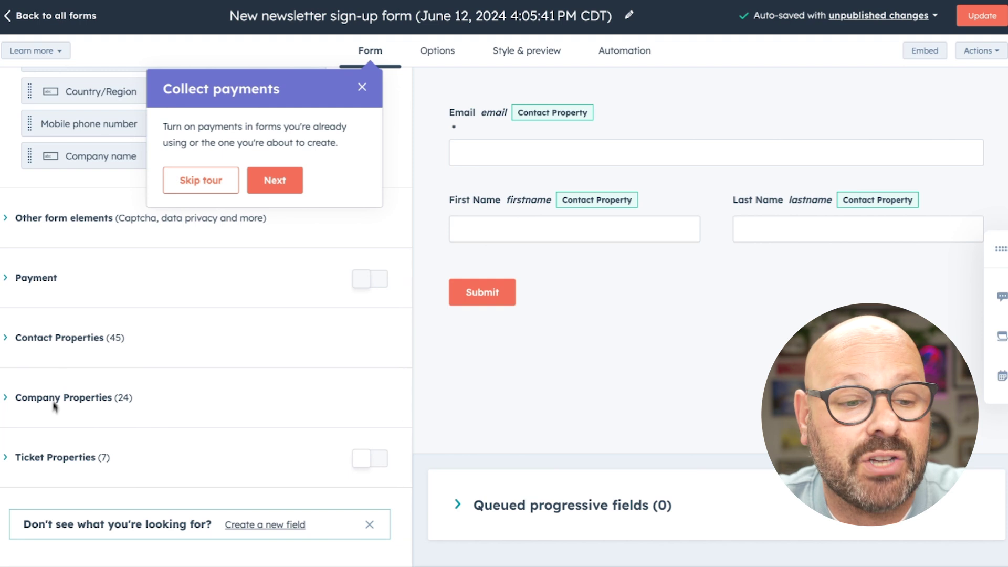
{"action": "scroll", "coordinate": [52, 426], "scroll_direction": "down", "scroll_amount": 1}
{"action": "scroll", "coordinate": [51, 427], "scroll_direction": "up", "scroll_amount": 10}
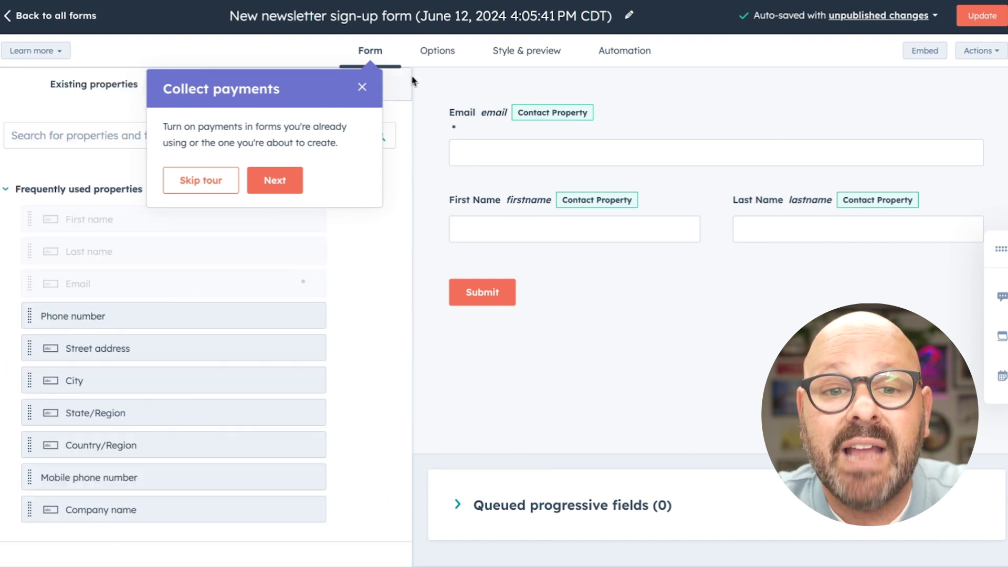
- On the Options tab, try each redirect choice, then keep the thank-you message after submission
{"action": "left_click", "coordinate": [436, 51]}
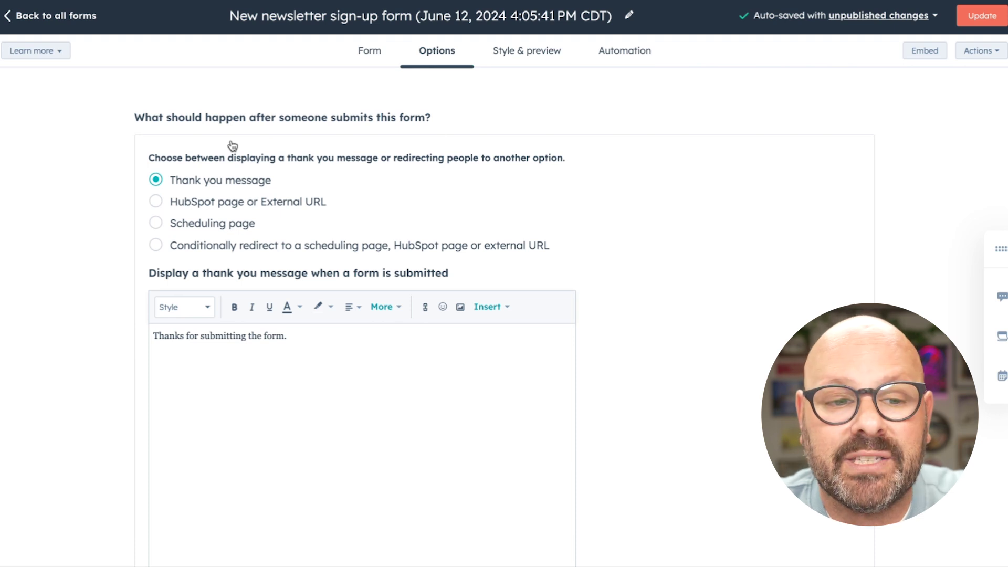
{"action": "left_click", "coordinate": [156, 202]}
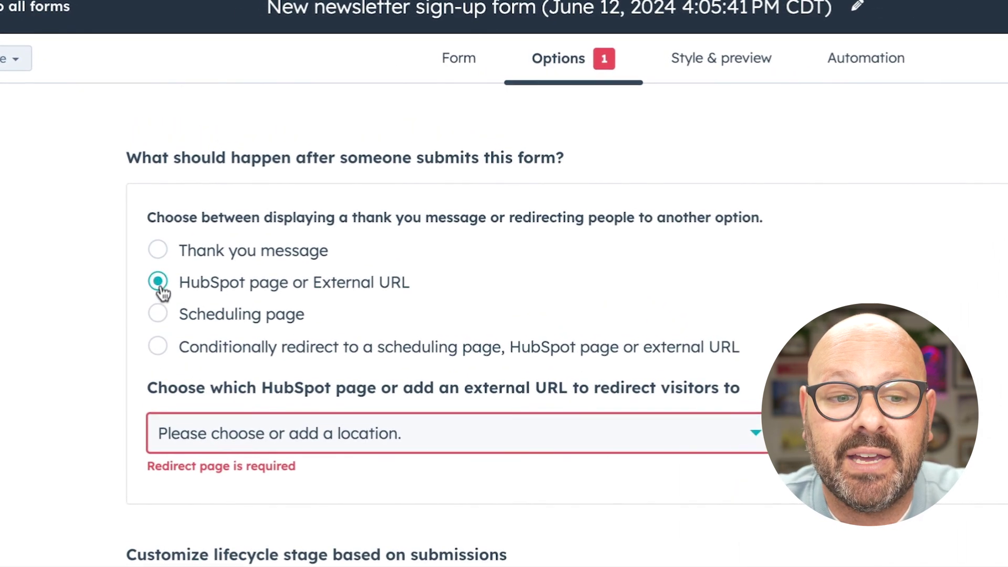
{"action": "left_click", "coordinate": [158, 315]}
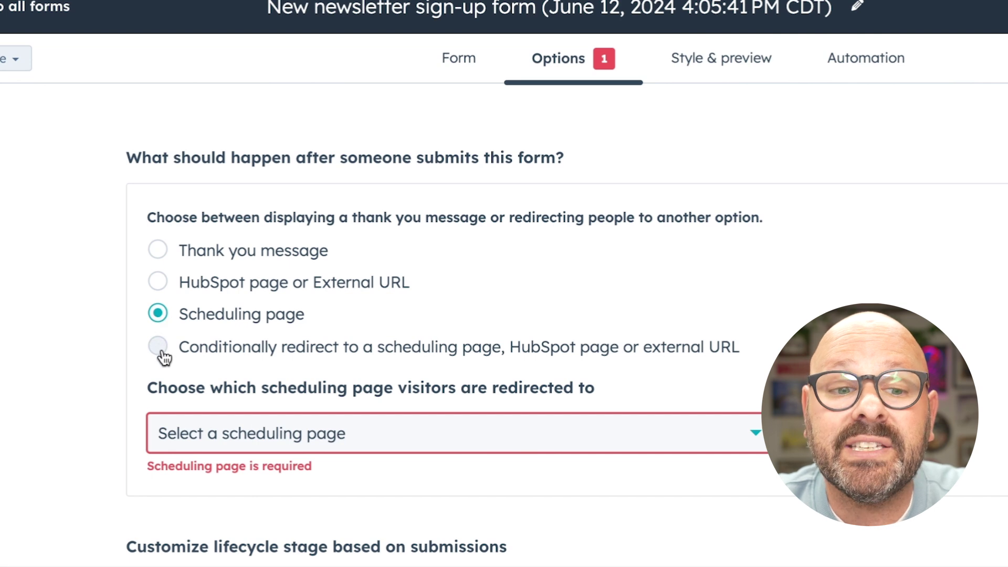
{"action": "left_click", "coordinate": [159, 347]}
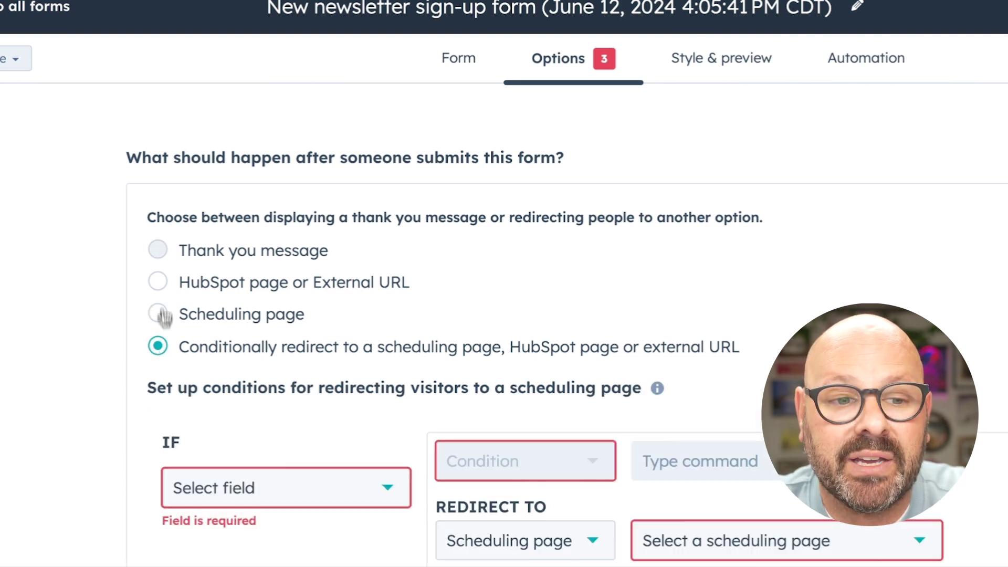
{"action": "left_click", "coordinate": [158, 250]}
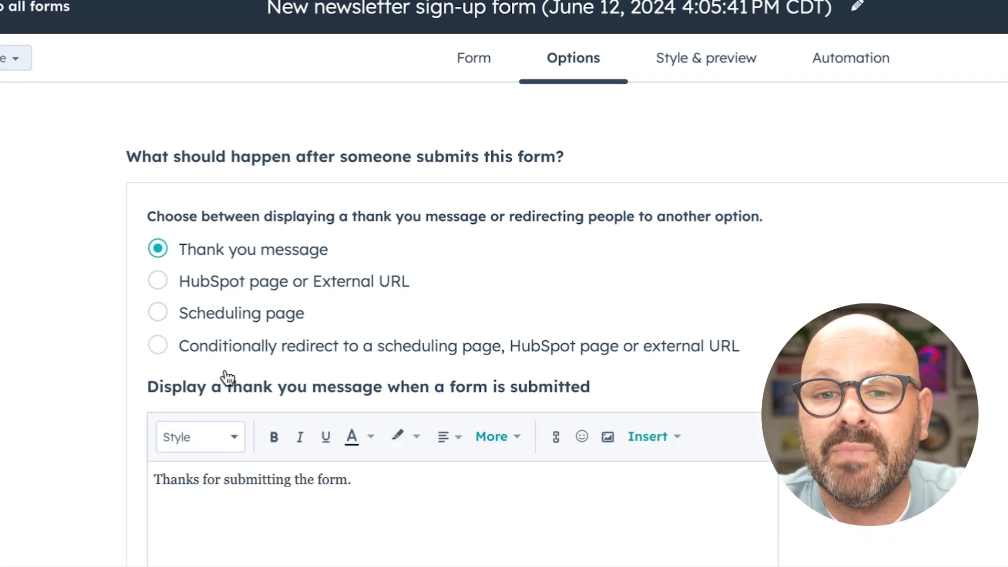
{"action": "scroll", "coordinate": [226, 377], "scroll_direction": "down", "scroll_amount": 1}
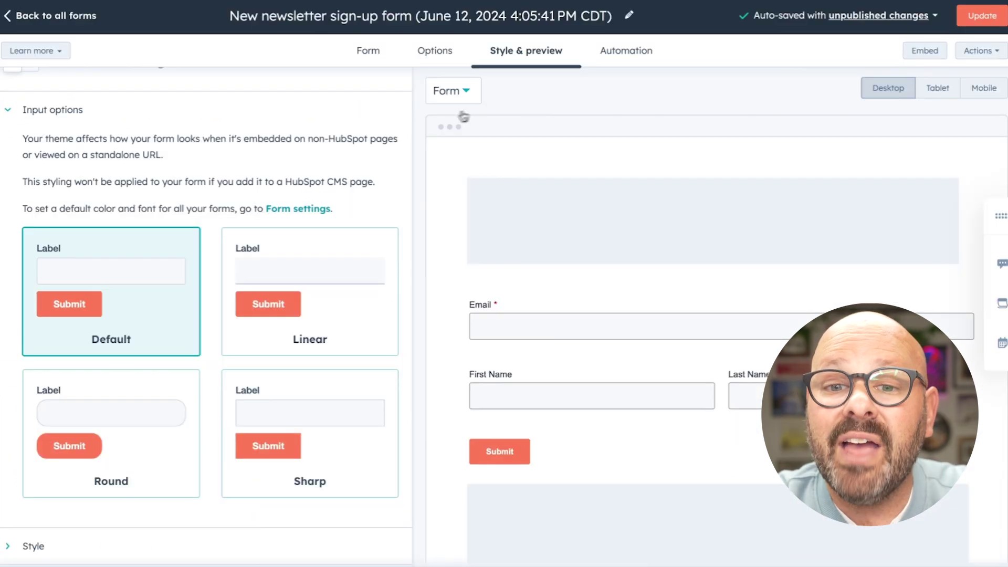
{"action": "left_click", "coordinate": [637, 64]}
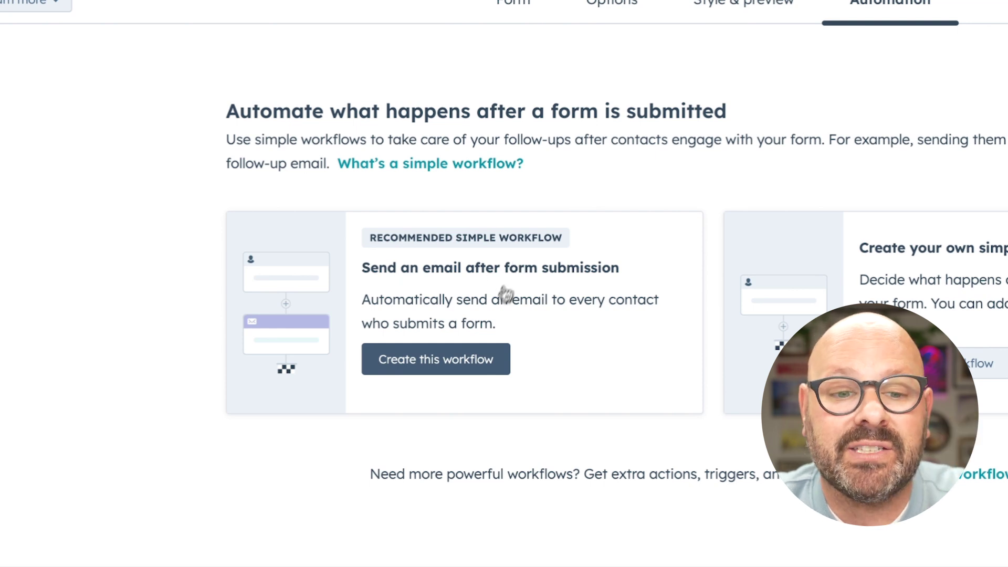
- Create the recommended workflow that emails everyone who submits the sign-up form
{"action": "left_click", "coordinate": [460, 362]}
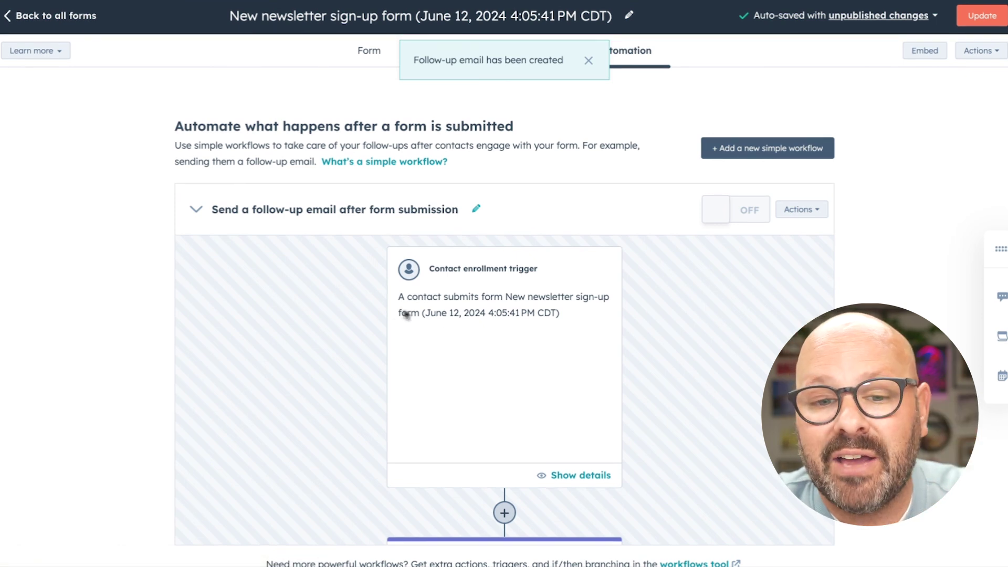
- Set the workflow's email step to MDH Newsletter Signup Welcome #1 and publish the form update
{"action": "scroll", "coordinate": [407, 314], "scroll_direction": "down", "scroll_amount": 5}
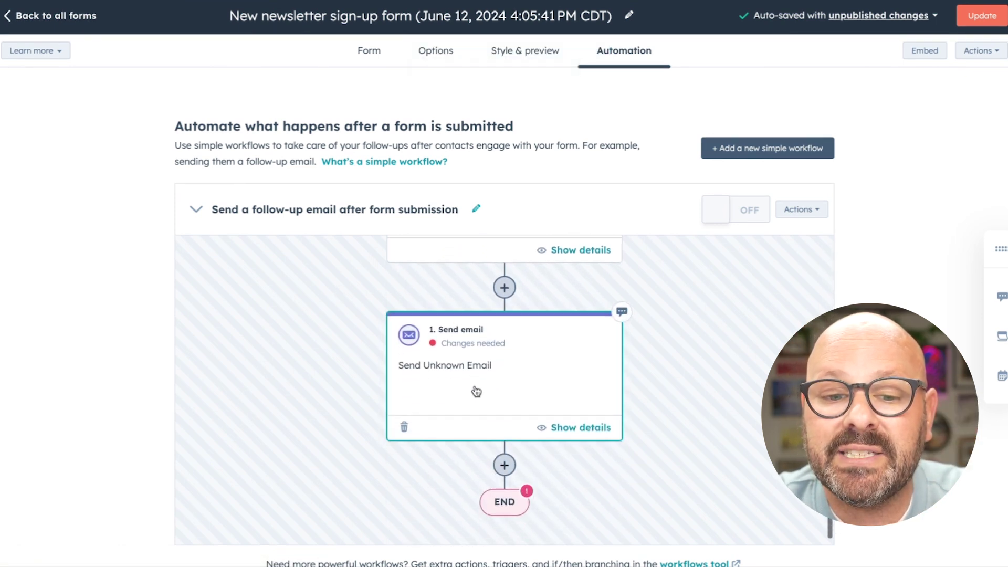
{"action": "scroll", "coordinate": [479, 375], "scroll_direction": "down", "scroll_amount": 1}
{"action": "left_click", "coordinate": [472, 366]}
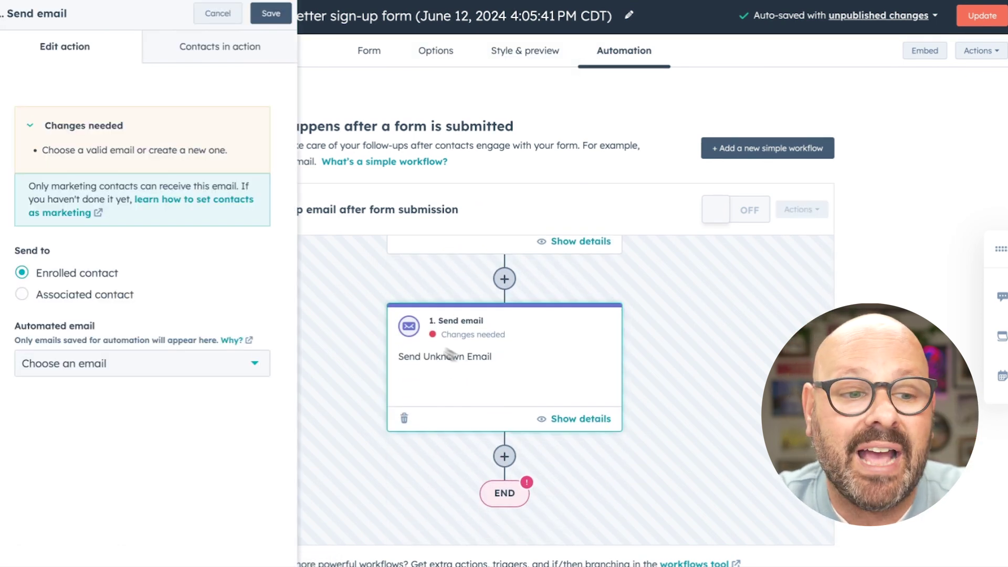
{"action": "left_click", "coordinate": [141, 363]}
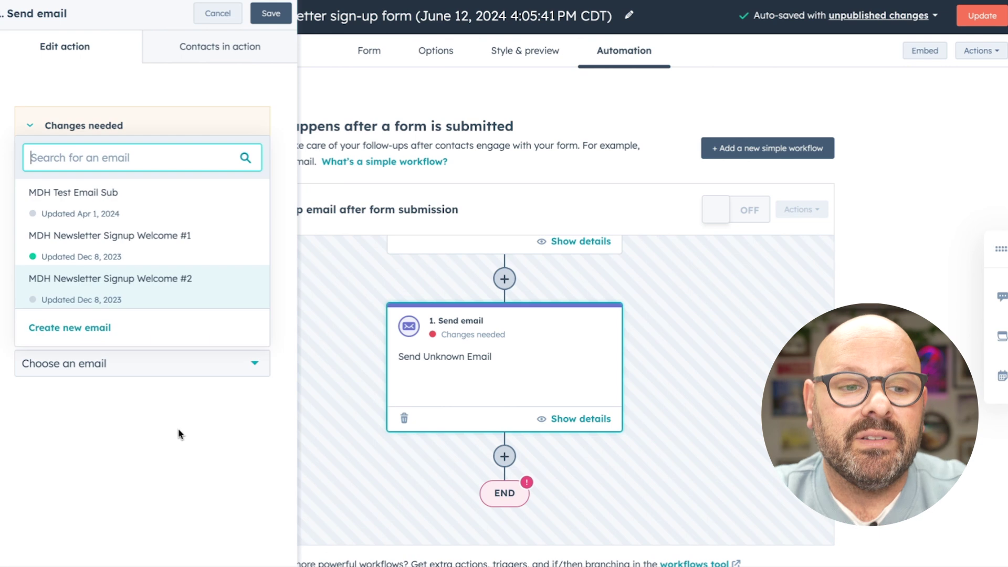
{"action": "left_click", "coordinate": [128, 260]}
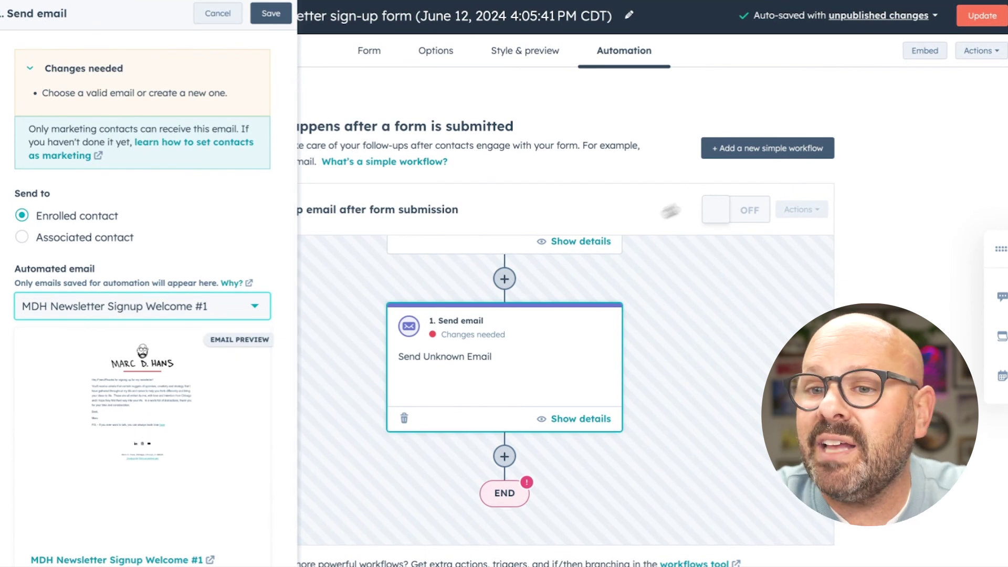
{"action": "left_click", "coordinate": [983, 16]}
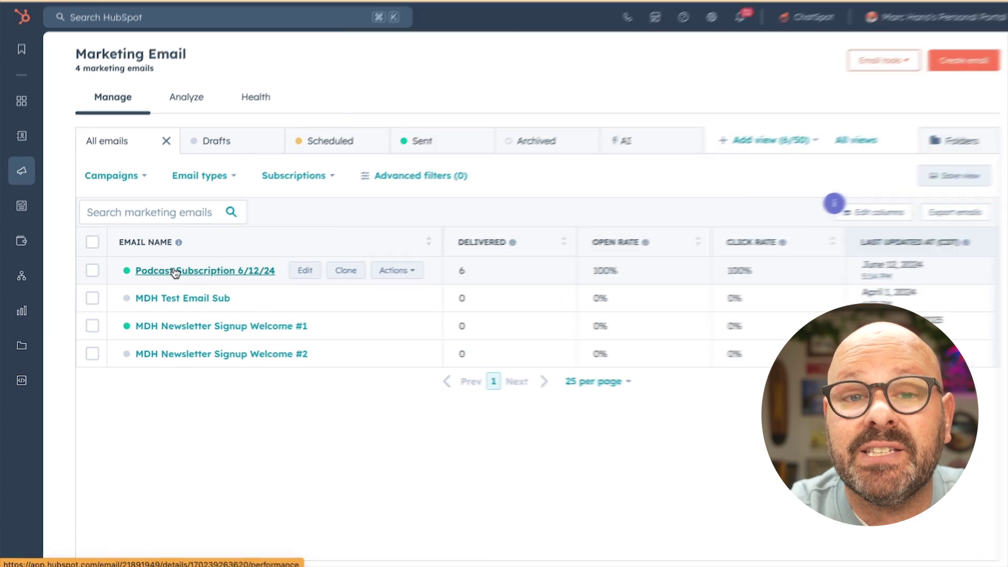
- Open the Podcast Subscription 6/12/24 email's performance details, check its recipients, and return to the stats
{"action": "left_click", "coordinate": [171, 273]}
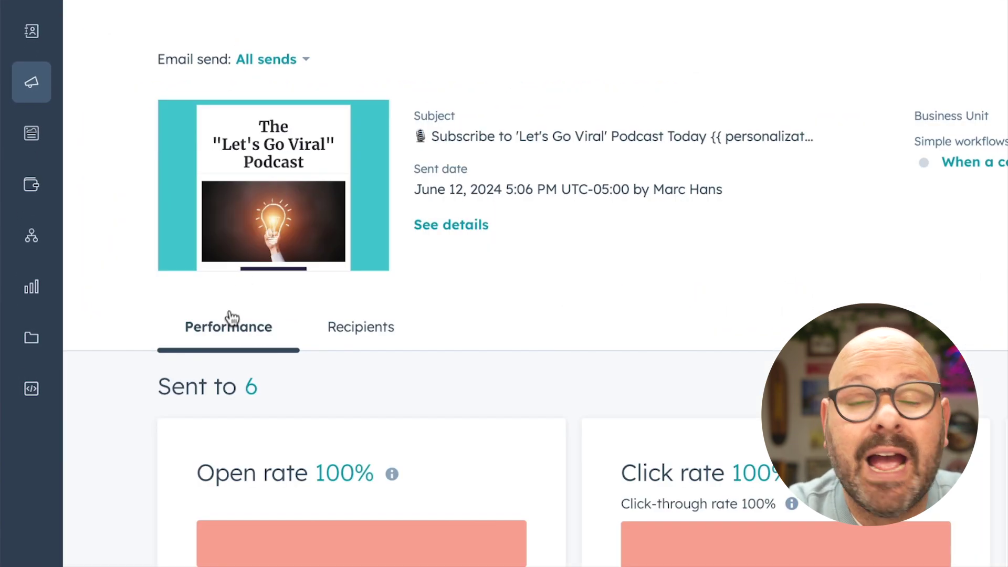
{"action": "left_click", "coordinate": [361, 336]}
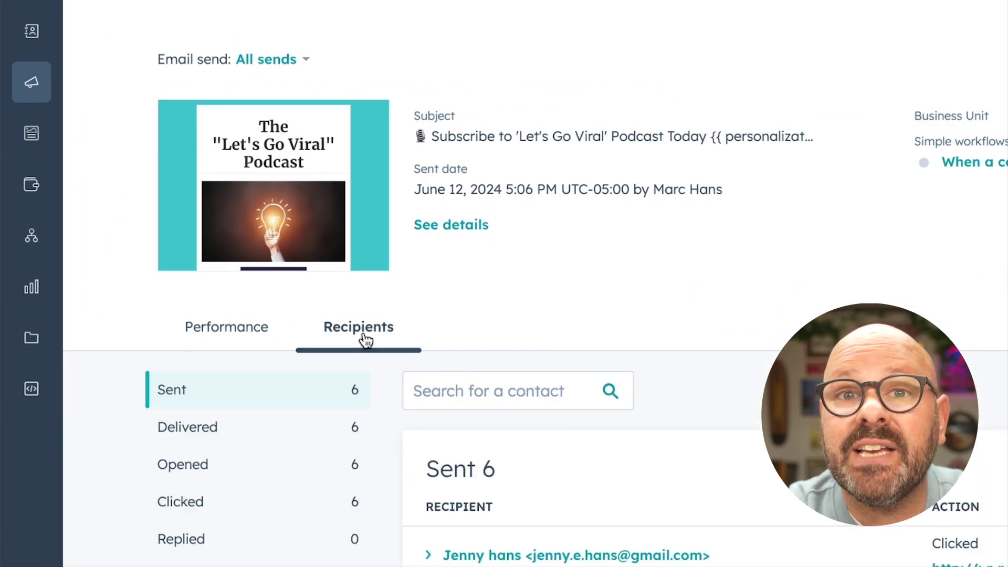
{"action": "left_click", "coordinate": [267, 333]}
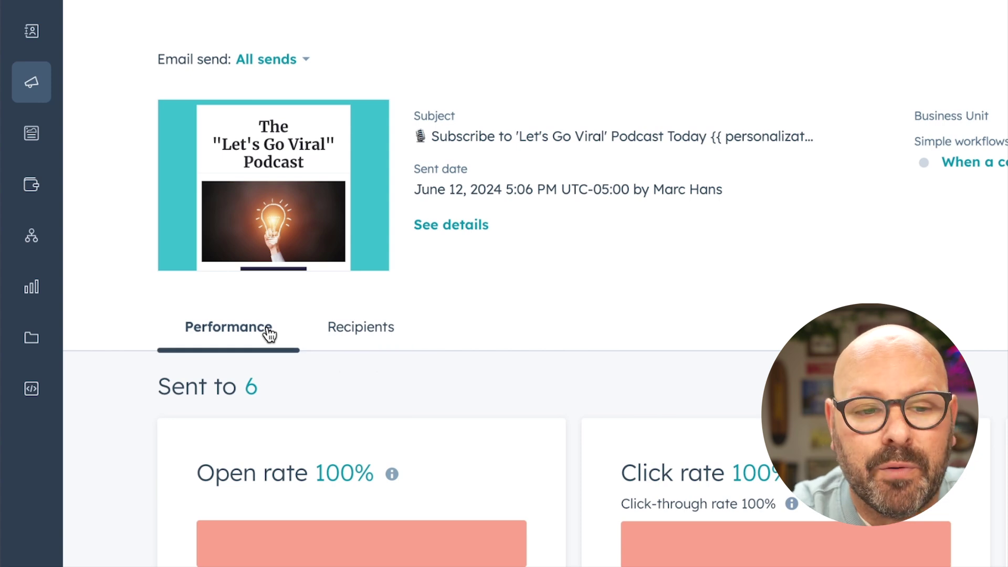
- Read the info explanations for the 100% open rate, 100% click rate and 0% reply rate
{"action": "scroll", "coordinate": [266, 329], "scroll_direction": "down", "scroll_amount": 4}
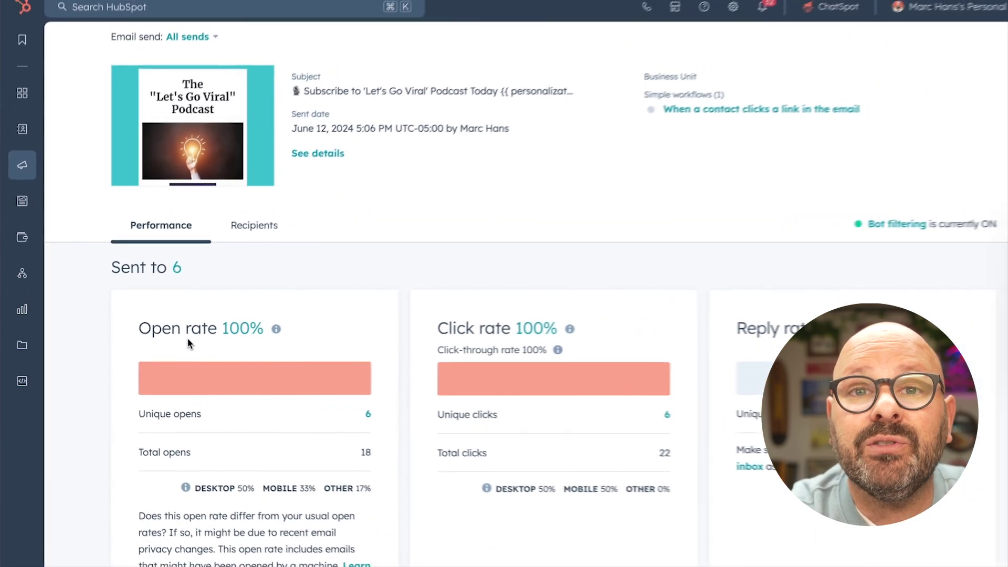
{"action": "scroll", "coordinate": [189, 344], "scroll_direction": "down", "scroll_amount": 2}
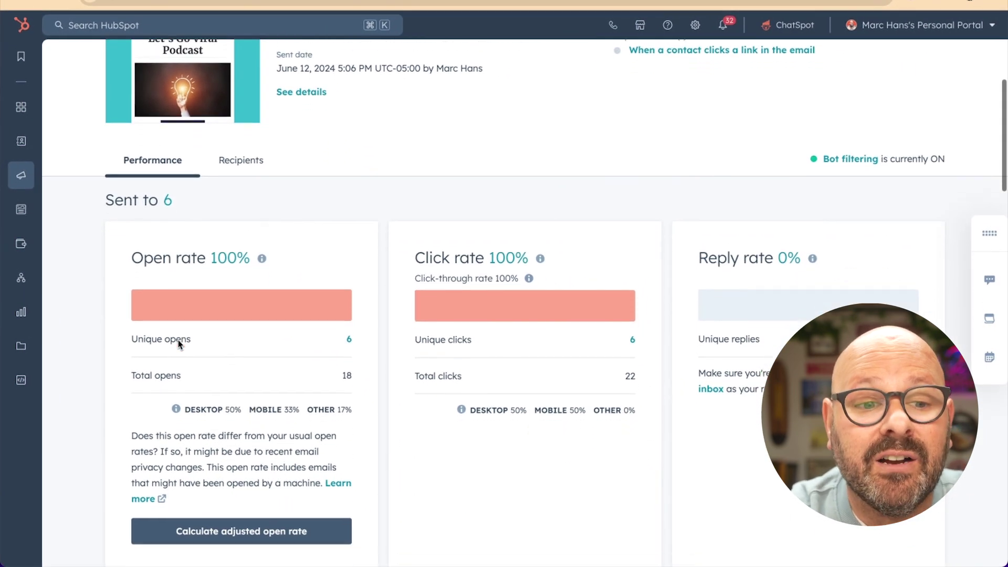
{"action": "mouse_move", "coordinate": [262, 260]}
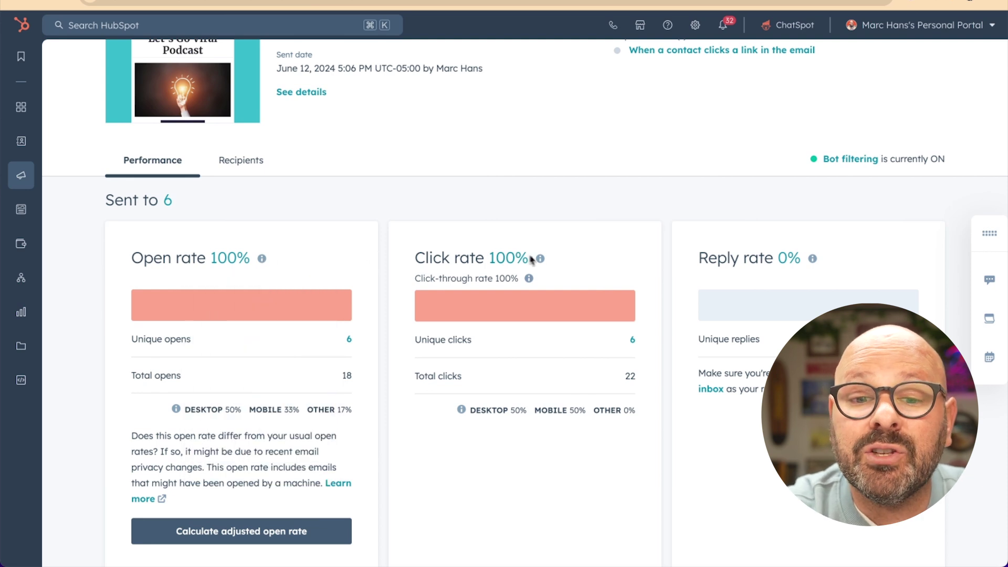
{"action": "mouse_move", "coordinate": [541, 260]}
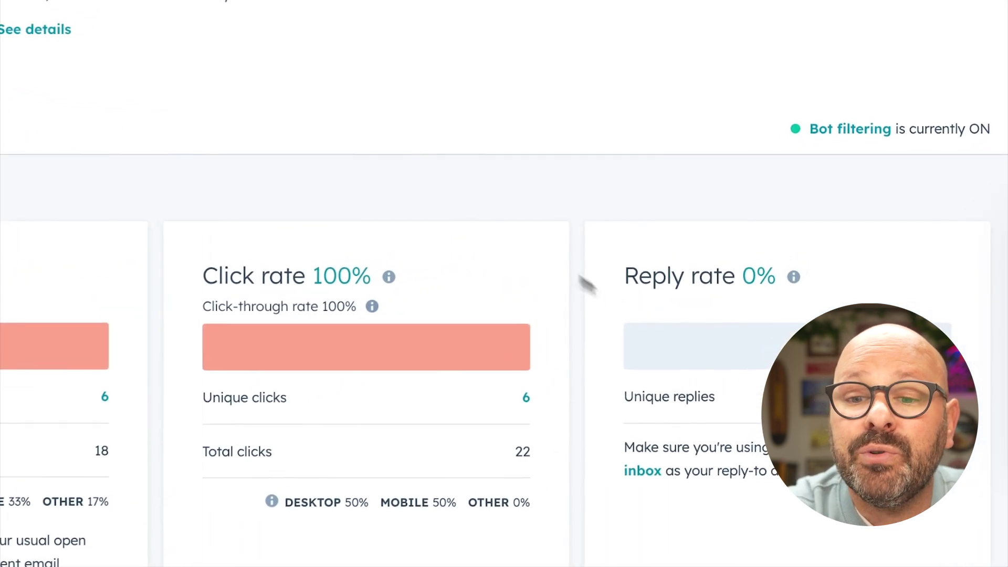
{"action": "mouse_move", "coordinate": [814, 261]}
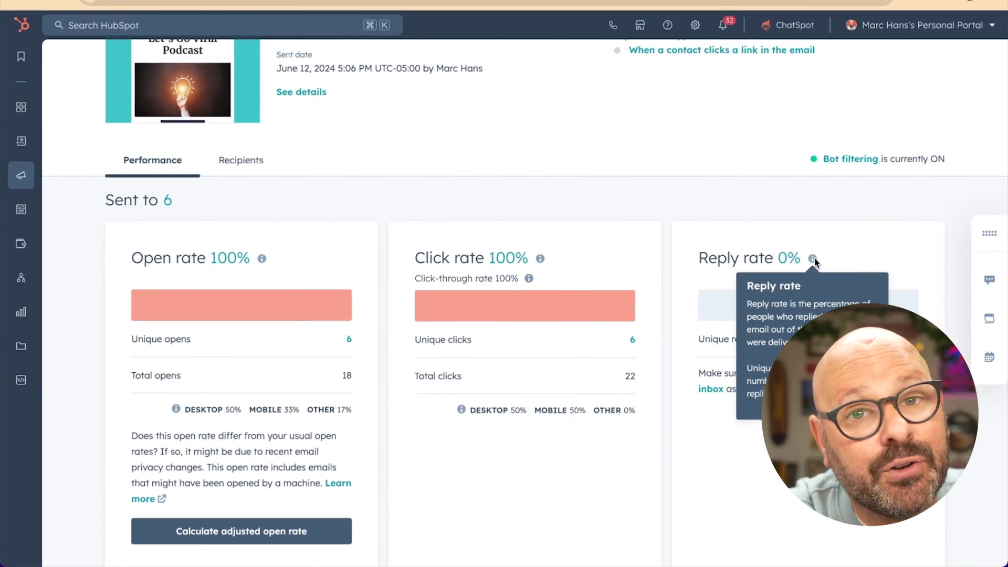
- Scroll down to review the email's Delivery and Revenue Attribution cards
{"action": "scroll", "coordinate": [486, 389], "scroll_direction": "down", "scroll_amount": 5}
{"action": "scroll", "coordinate": [486, 389], "scroll_direction": "down", "scroll_amount": 3}
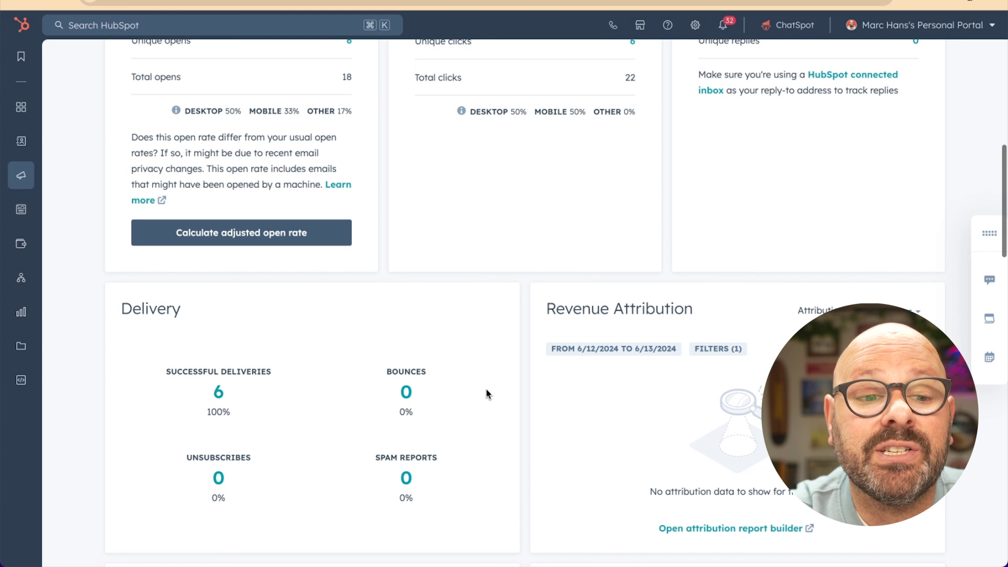
{"action": "scroll", "coordinate": [277, 383], "scroll_direction": "down", "scroll_amount": 1}
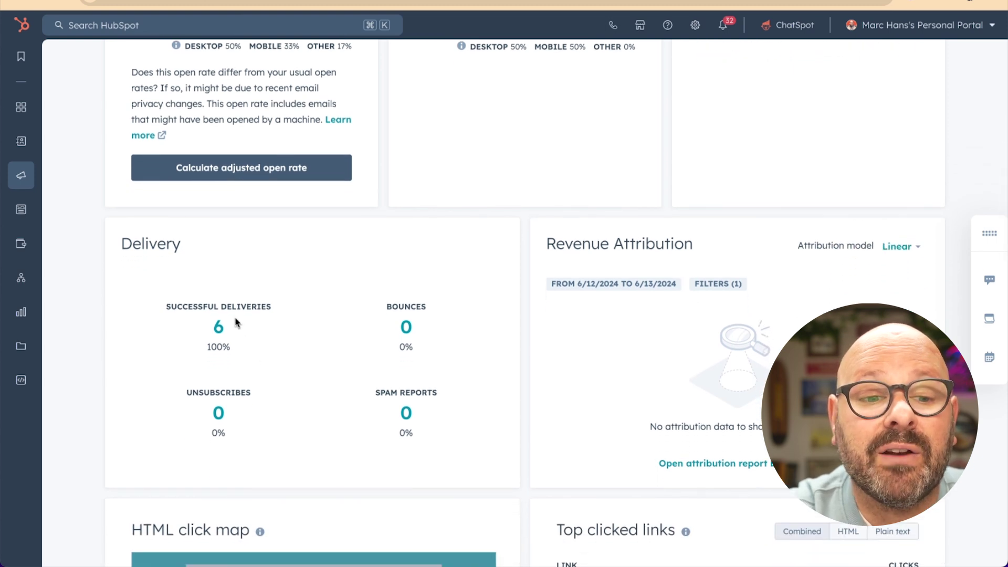
{"action": "scroll", "coordinate": [234, 321], "scroll_direction": "down", "scroll_amount": 1}
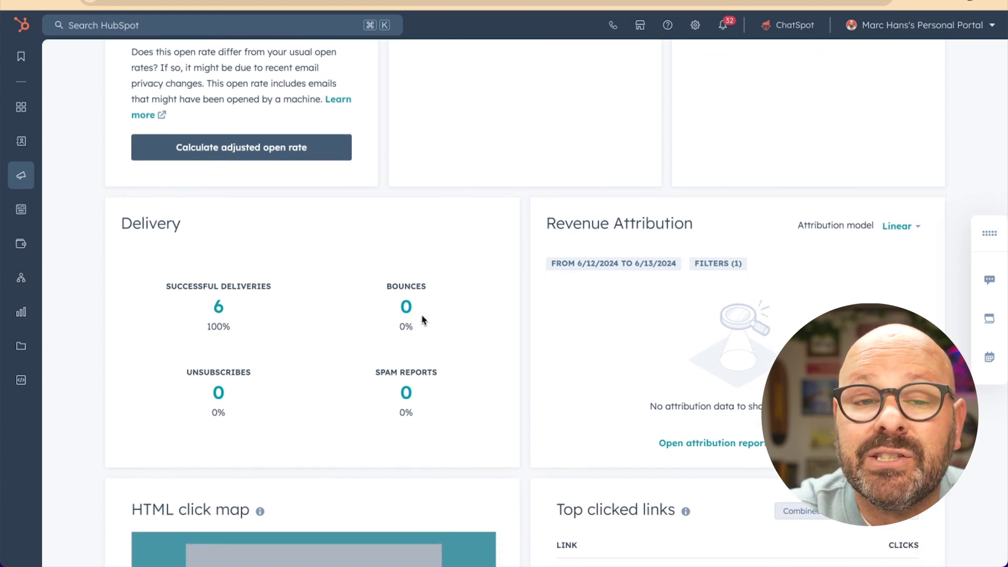
{"action": "scroll", "coordinate": [423, 320], "scroll_direction": "down", "scroll_amount": 1}
{"action": "scroll", "coordinate": [423, 320], "scroll_direction": "down", "scroll_amount": 1}
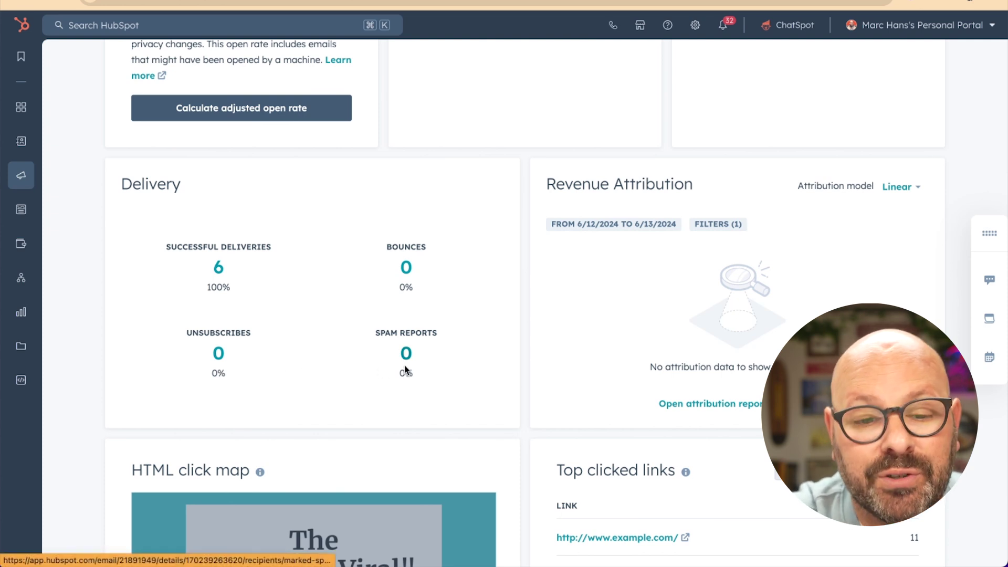
{"action": "scroll", "coordinate": [743, 420], "scroll_direction": "down", "scroll_amount": 5}
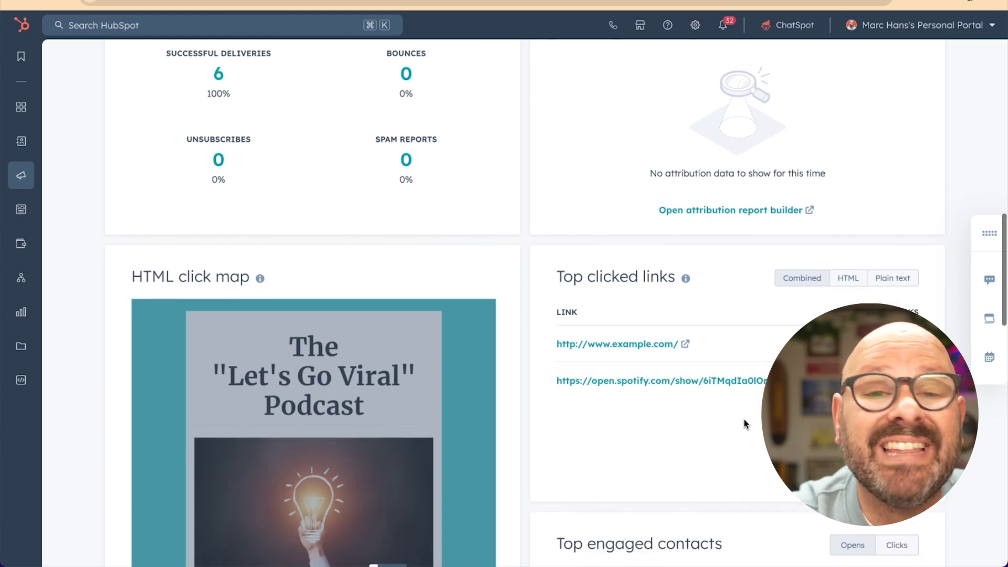
{"action": "scroll", "coordinate": [744, 420], "scroll_direction": "down", "scroll_amount": 1}
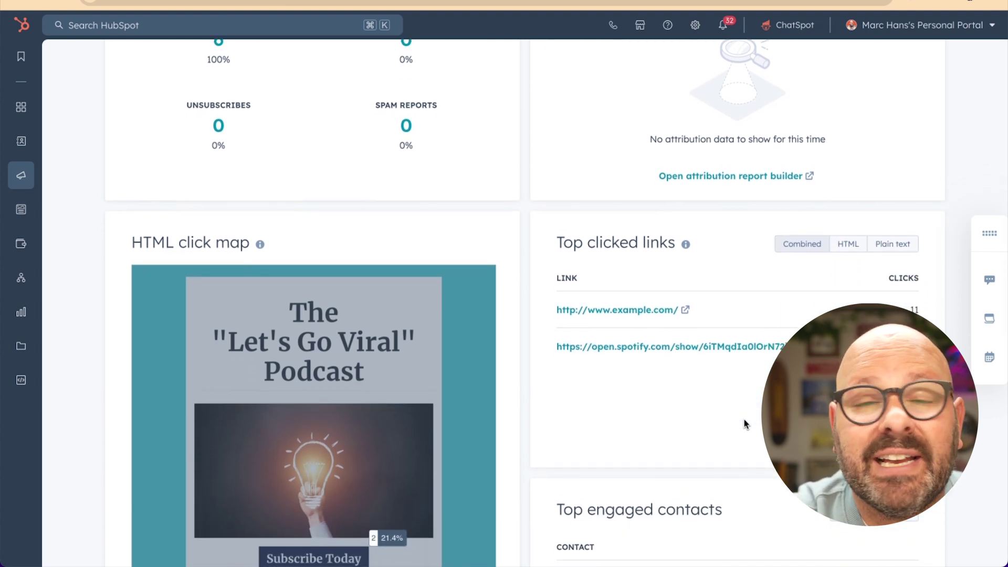
{"action": "scroll", "coordinate": [366, 396], "scroll_direction": "down", "scroll_amount": 1}
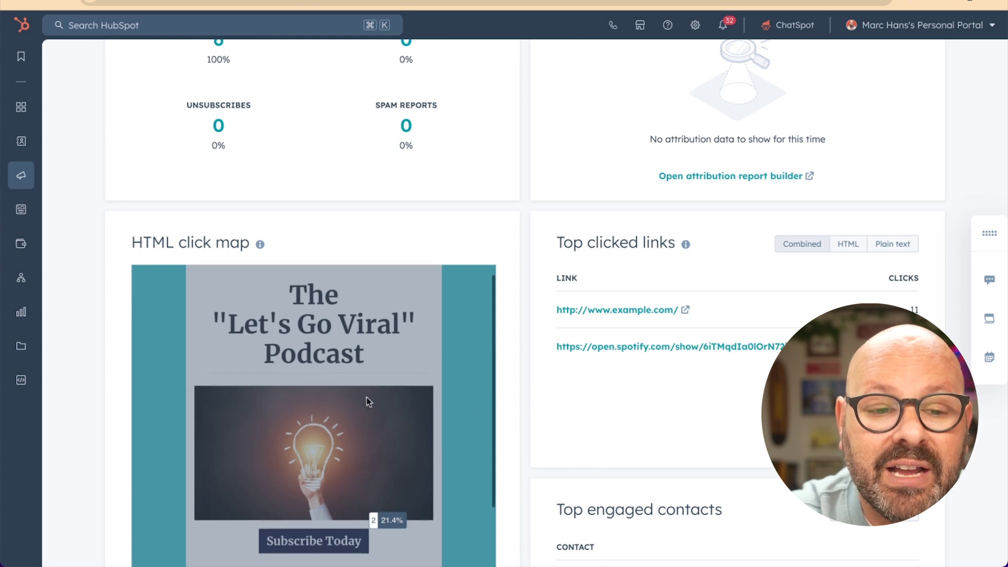
{"action": "scroll", "coordinate": [366, 397], "scroll_direction": "down", "scroll_amount": 3}
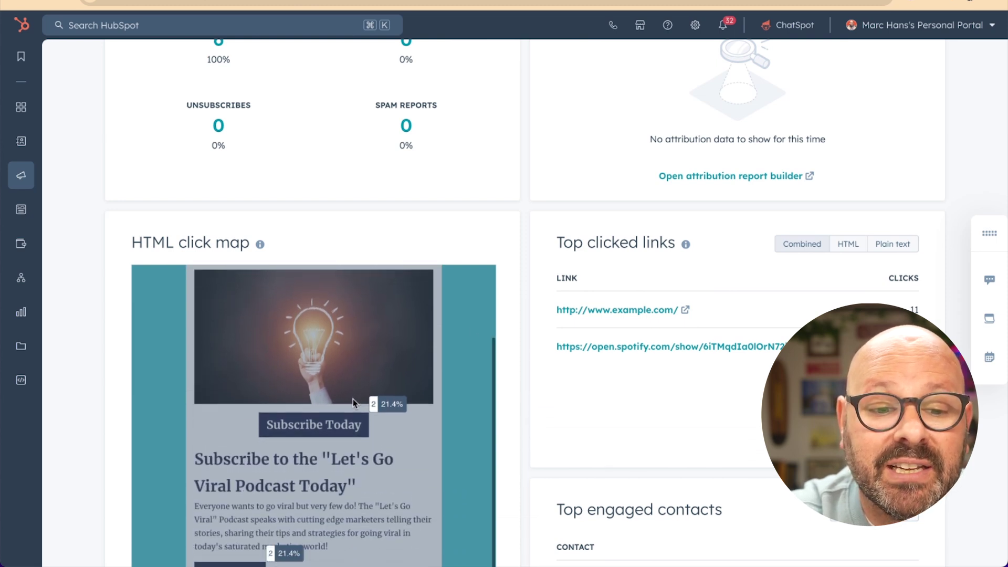
{"action": "scroll", "coordinate": [354, 402], "scroll_direction": "down", "scroll_amount": 1}
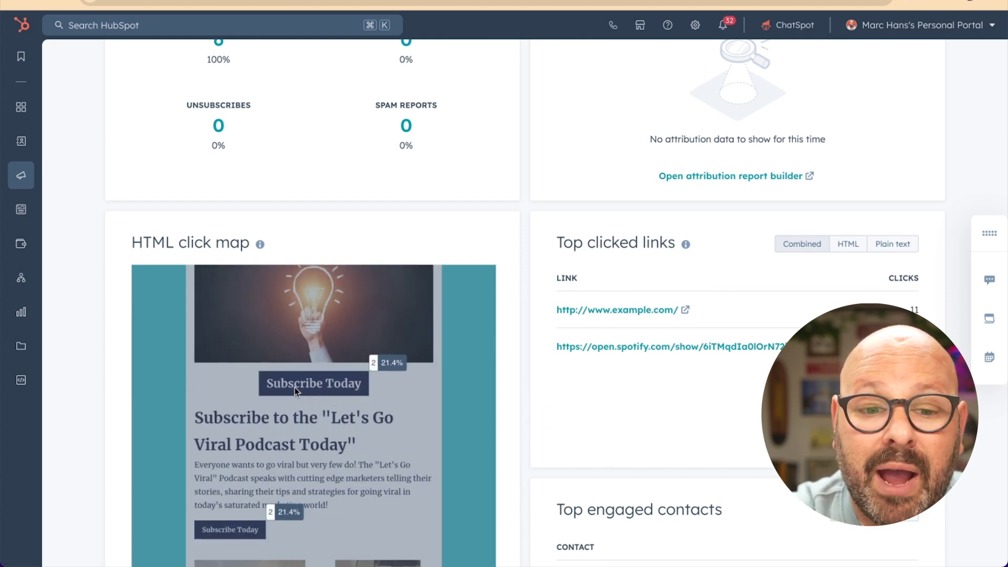
{"action": "mouse_move", "coordinate": [375, 366]}
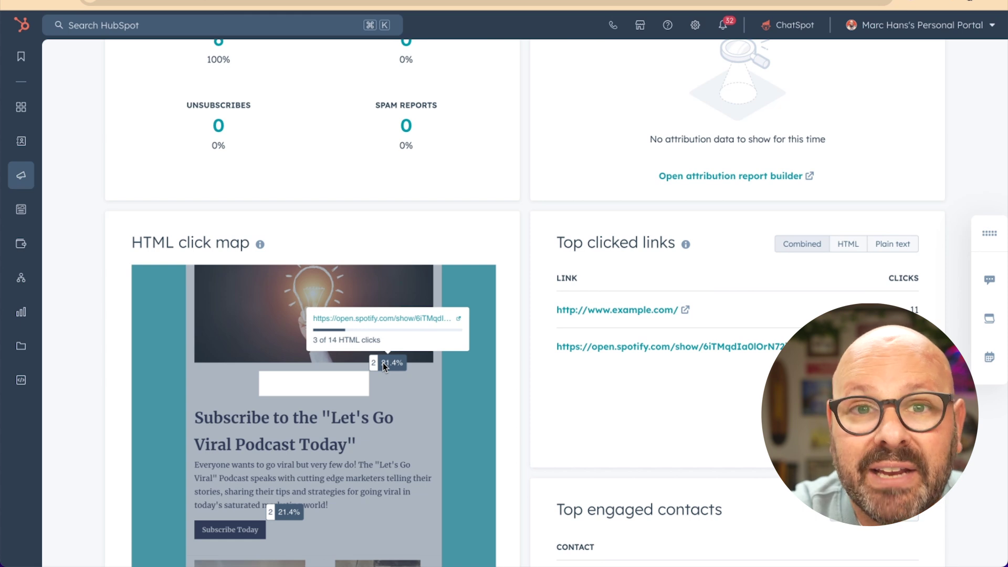
- Inspect the HTML click map's link shares, including Episode 14's link at 35.7%
{"action": "scroll", "coordinate": [385, 366], "scroll_direction": "down", "scroll_amount": 6}
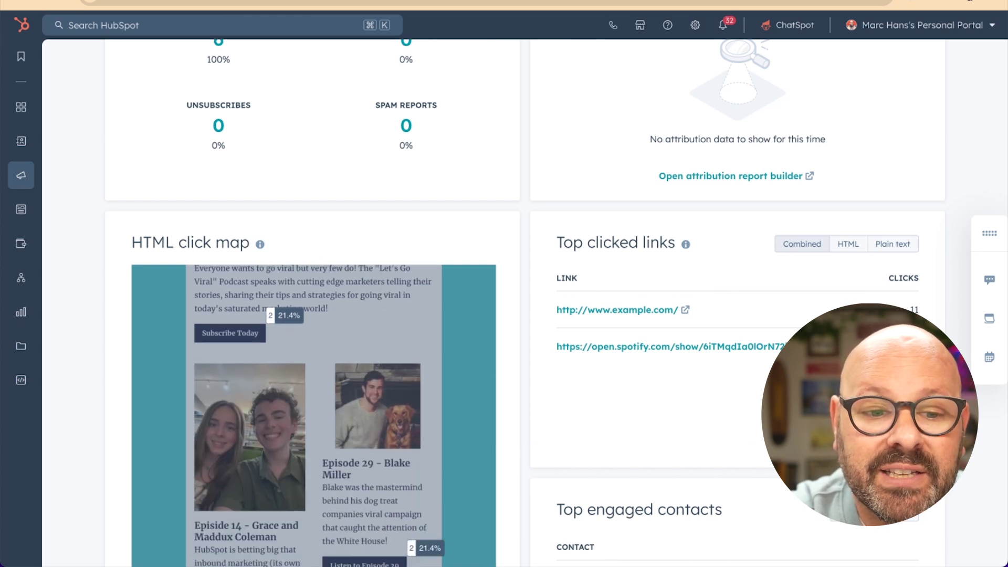
{"action": "scroll", "coordinate": [288, 396], "scroll_direction": "down", "scroll_amount": 2}
{"action": "mouse_move", "coordinate": [290, 445]}
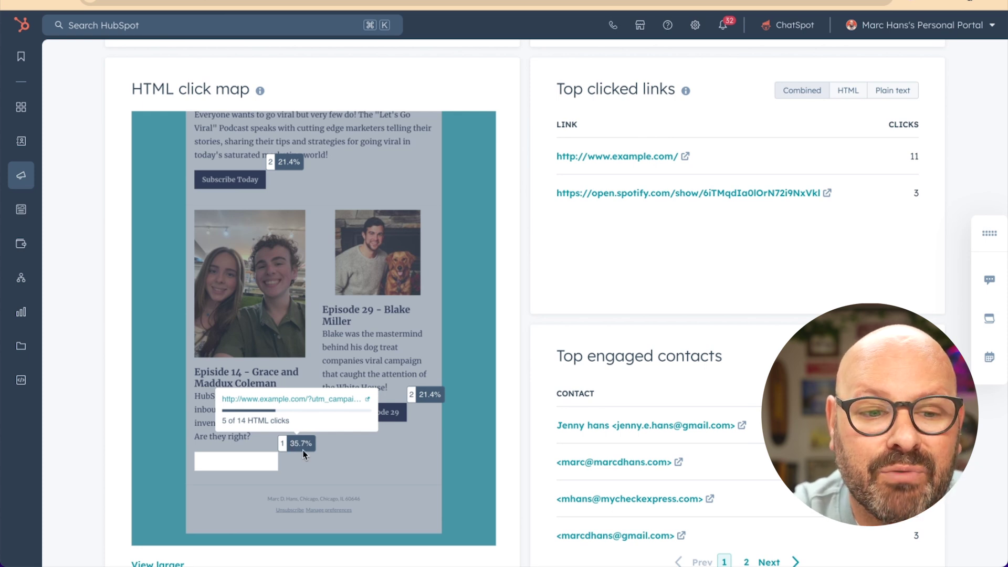
{"action": "scroll", "coordinate": [364, 378], "scroll_direction": "down", "scroll_amount": 2}
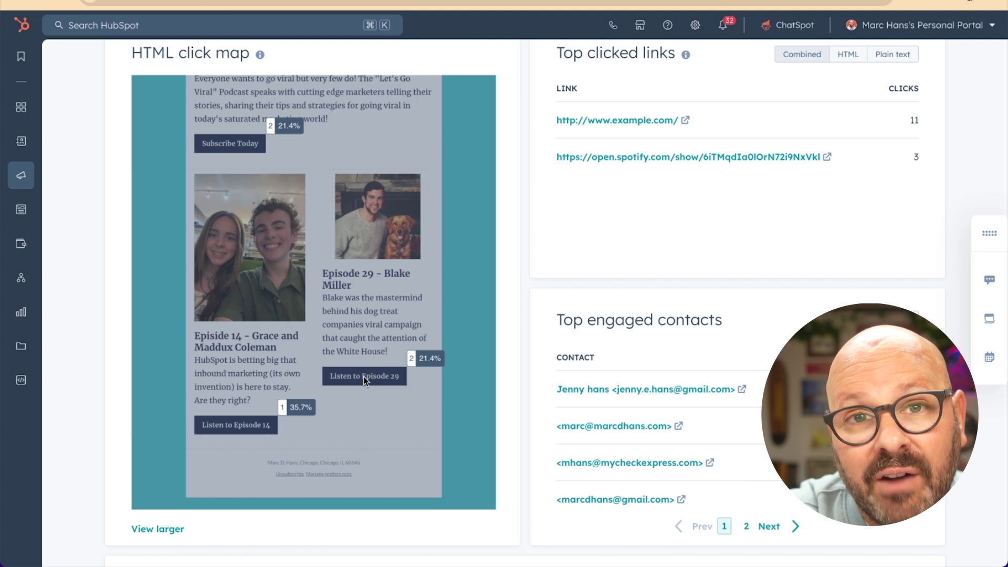
- Scroll past Top engaged contacts and Time spent viewing email to the Engagement over time chart
{"action": "scroll", "coordinate": [364, 377], "scroll_direction": "up", "scroll_amount": 3}
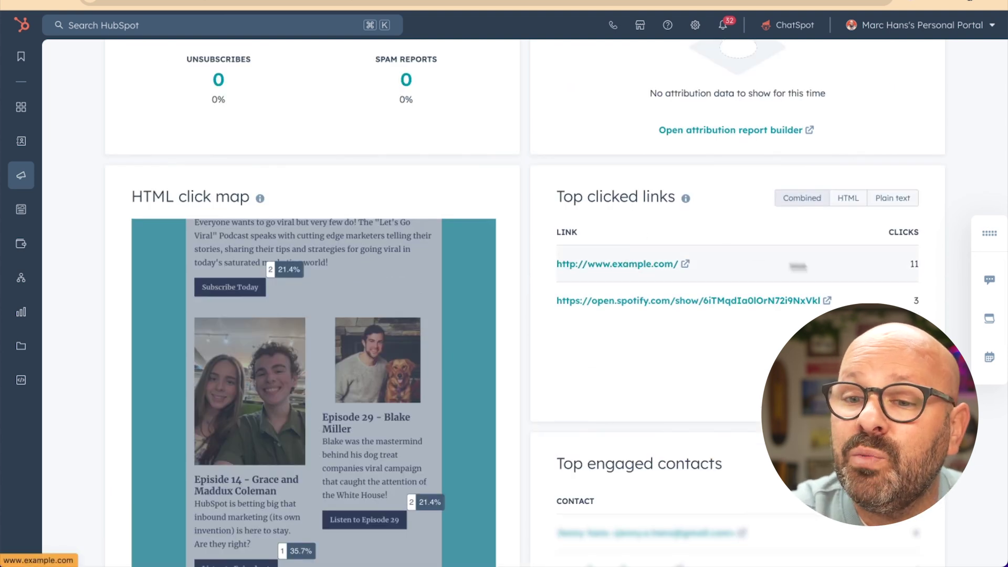
{"action": "scroll", "coordinate": [837, 295], "scroll_direction": "down", "scroll_amount": 4}
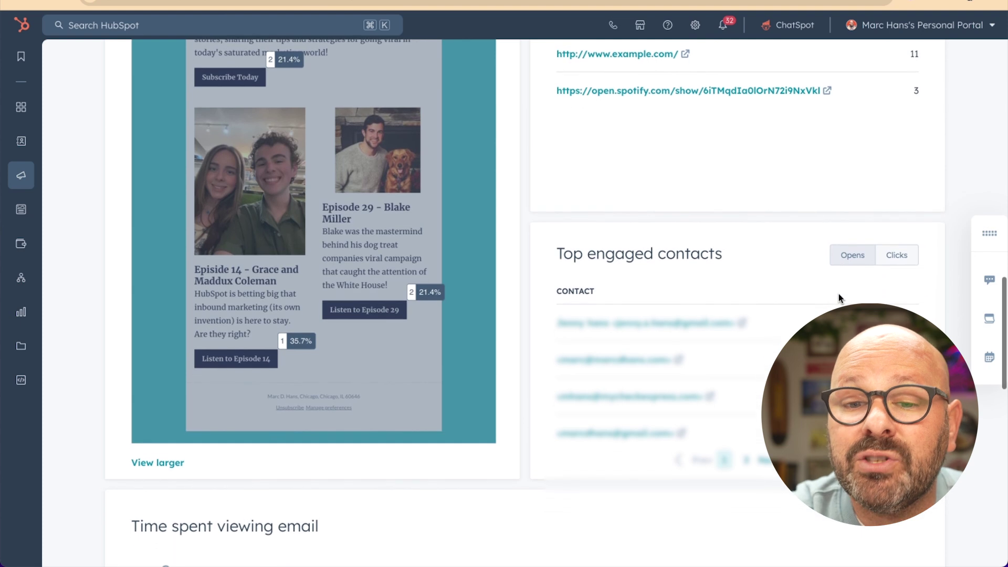
{"action": "scroll", "coordinate": [782, 297], "scroll_direction": "down", "scroll_amount": 1}
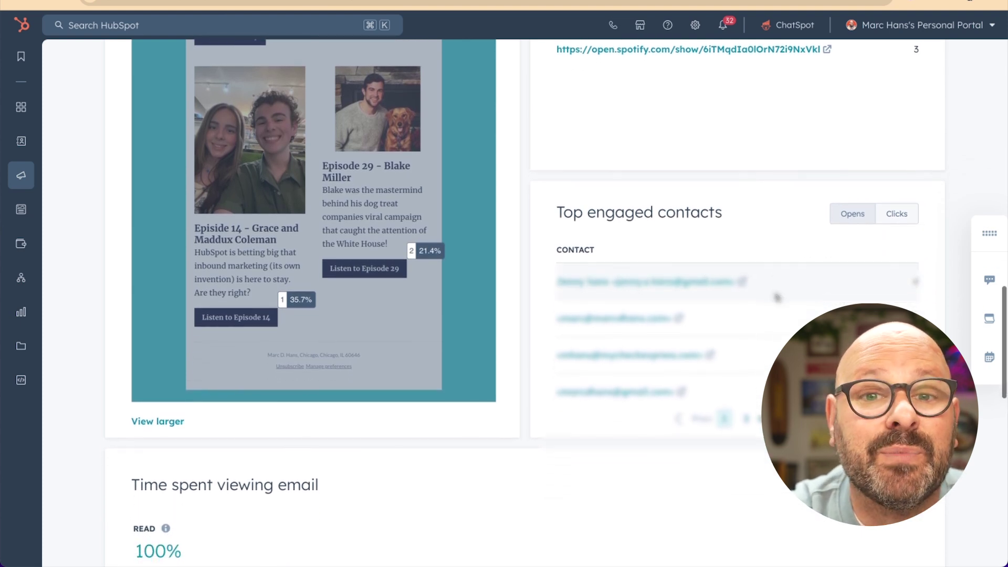
{"action": "scroll", "coordinate": [777, 297], "scroll_direction": "down", "scroll_amount": 4}
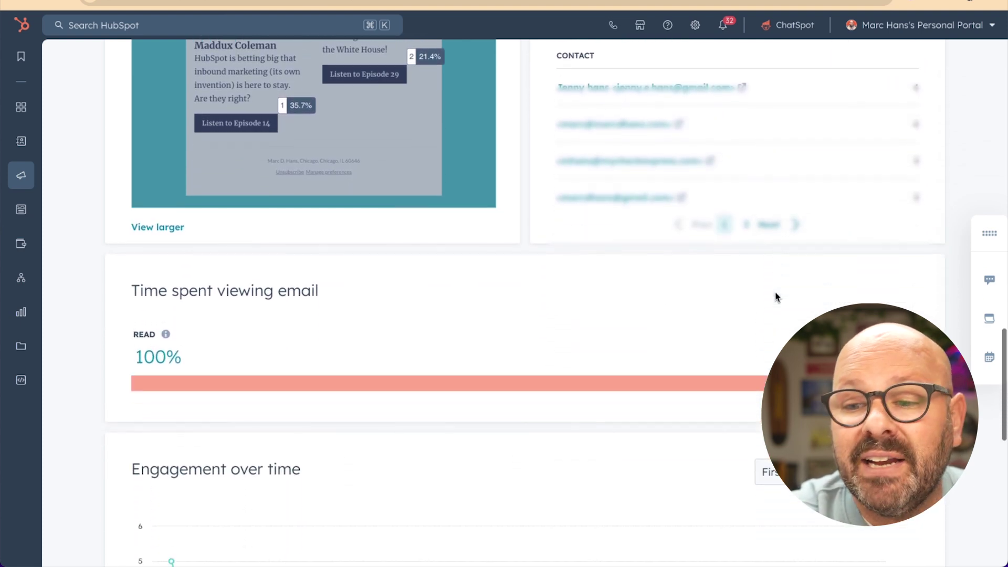
{"action": "scroll", "coordinate": [454, 294], "scroll_direction": "down", "scroll_amount": 2}
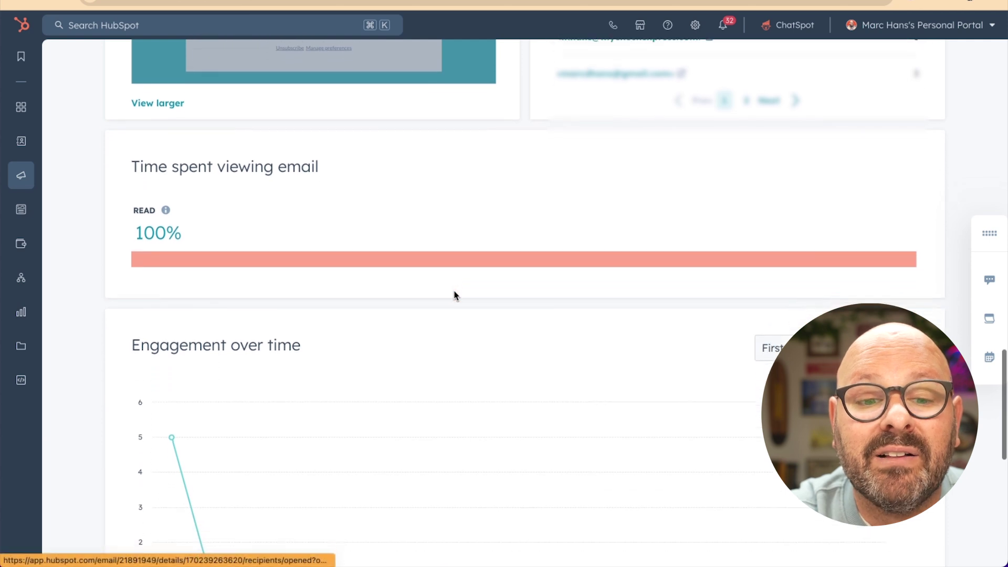
{"action": "scroll", "coordinate": [454, 295], "scroll_direction": "down", "scroll_amount": 5}
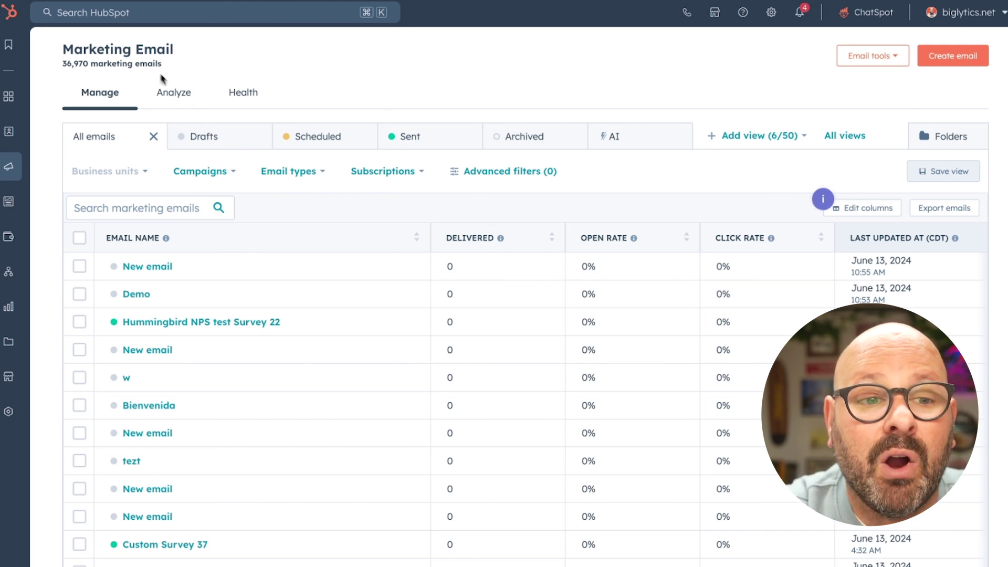
- Open the Health tab to check the marketing emails' health overview
{"action": "left_click", "coordinate": [245, 95]}
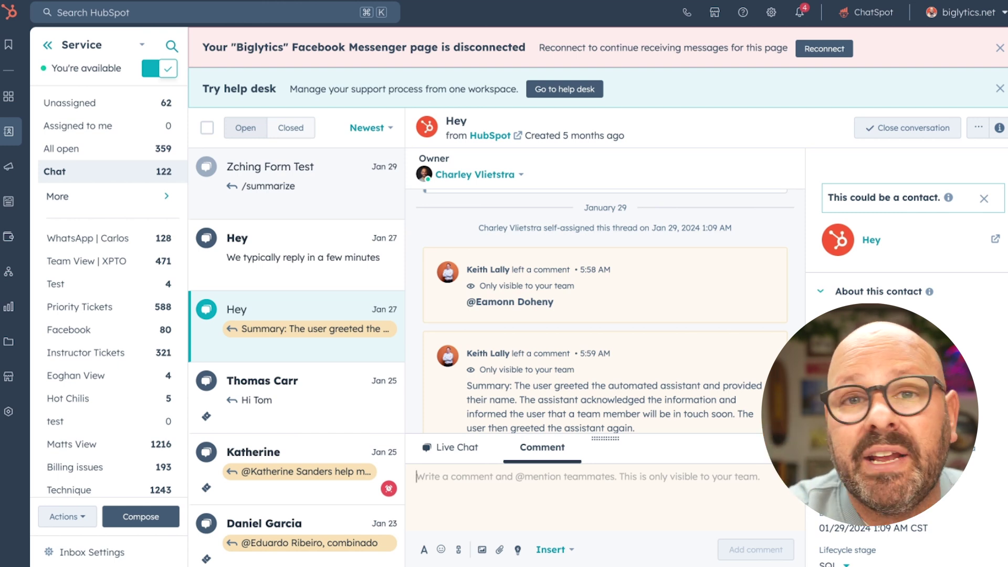
- Scroll down the inbox's left sidebar to see the full list of custom views
{"action": "scroll", "coordinate": [84, 236], "scroll_direction": "down", "scroll_amount": 5}
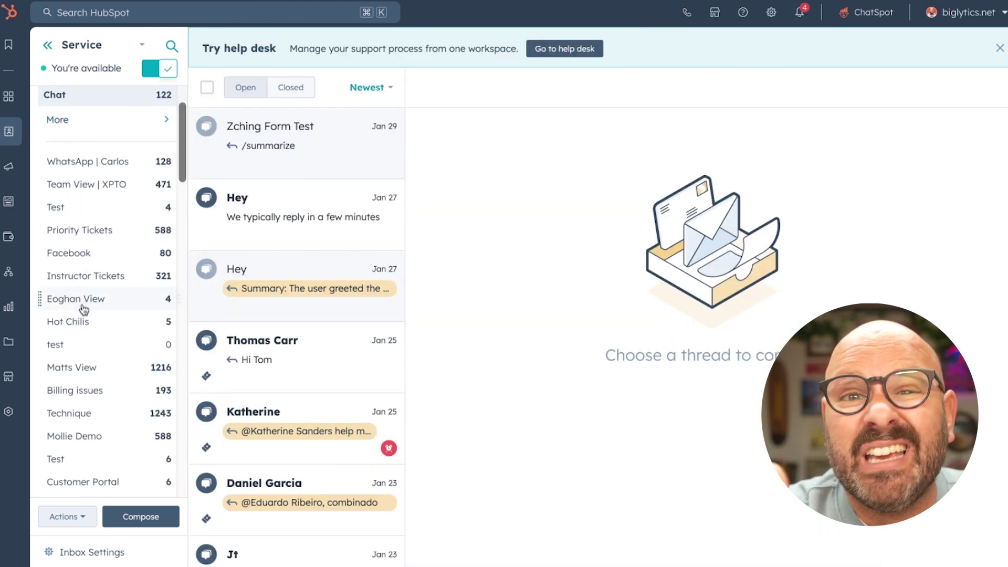
{"action": "scroll", "coordinate": [84, 313], "scroll_direction": "down", "scroll_amount": 5}
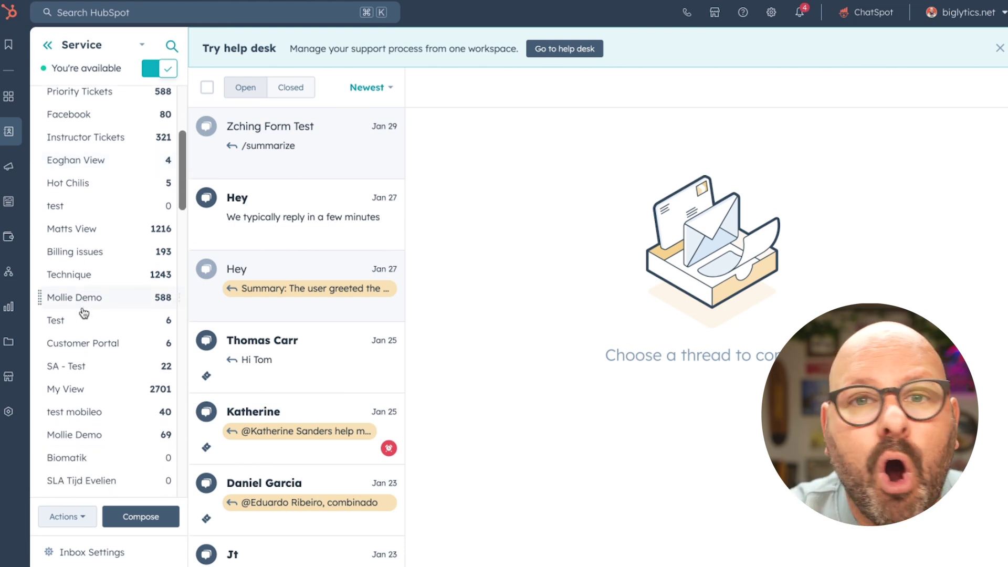
{"action": "scroll", "coordinate": [83, 313], "scroll_direction": "down", "scroll_amount": 5}
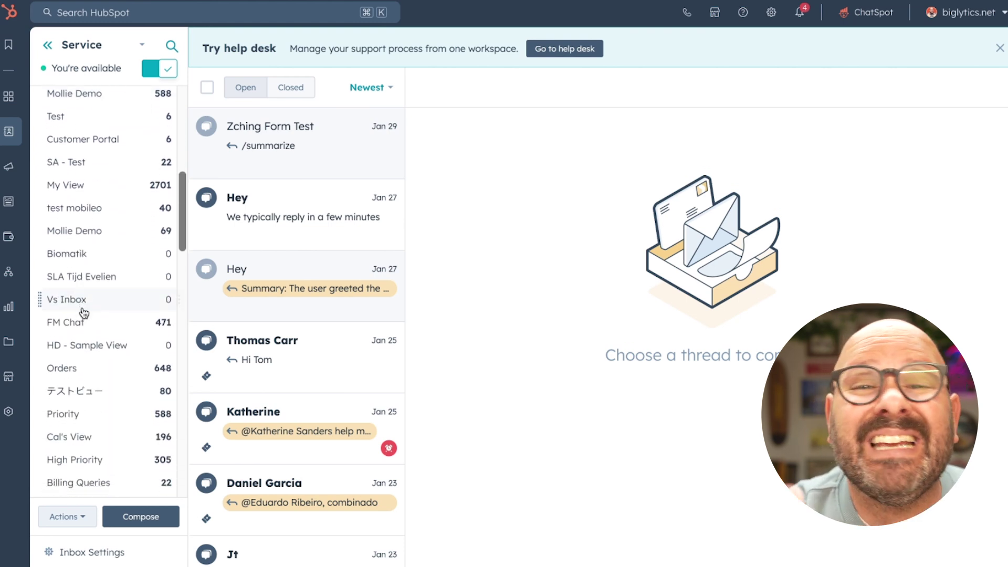
{"action": "scroll", "coordinate": [84, 313], "scroll_direction": "down", "scroll_amount": 5}
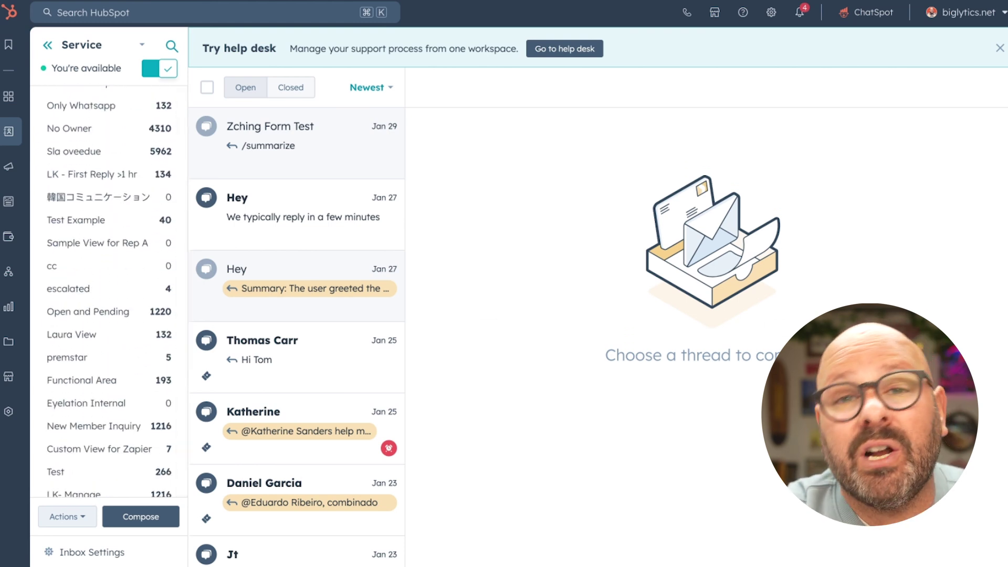